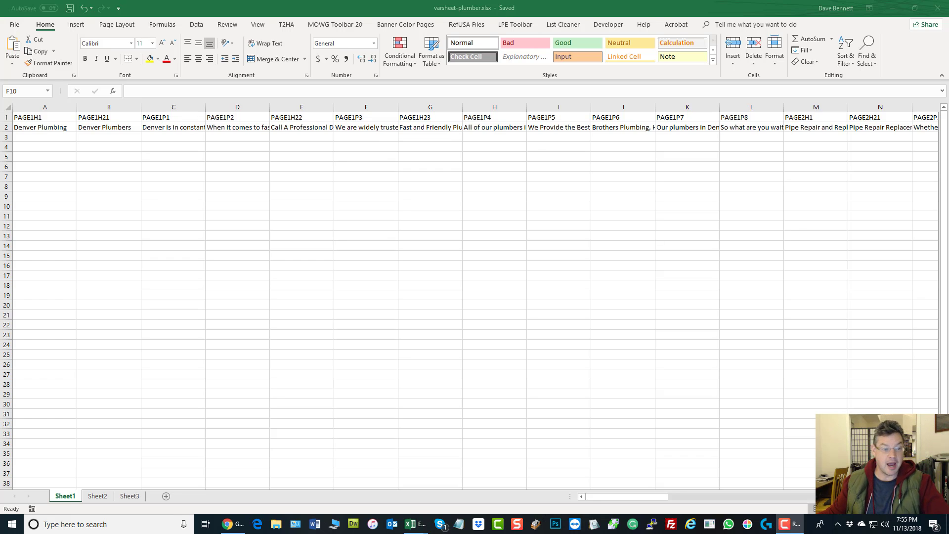
- Examine the variable names in row 1 and their matching content in row 2 of Sheet1
{"action": "left_click", "coordinate": [213, 267]}
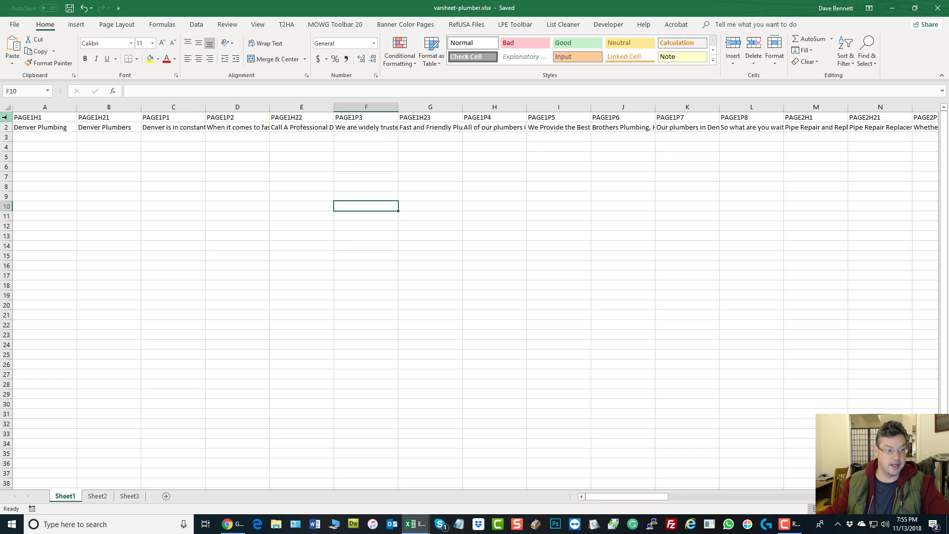
{"action": "left_click_drag", "start_coordinate": [6, 117], "coordinate": [6, 128]}
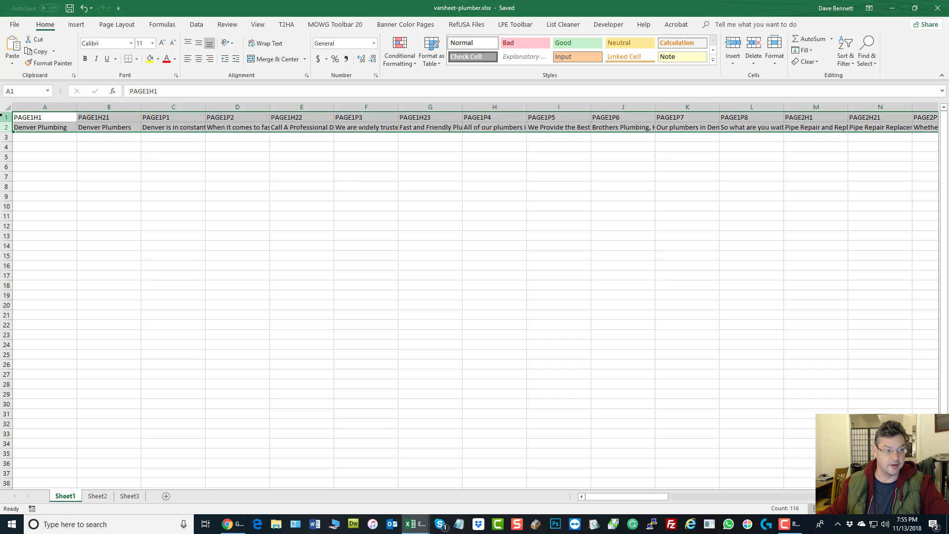
{"action": "left_click", "coordinate": [6, 117]}
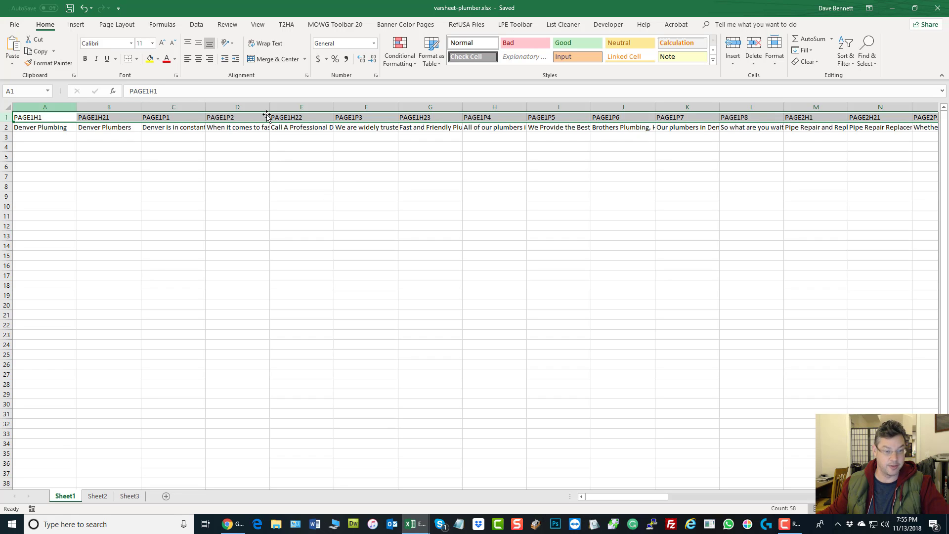
{"action": "left_click", "coordinate": [6, 127]}
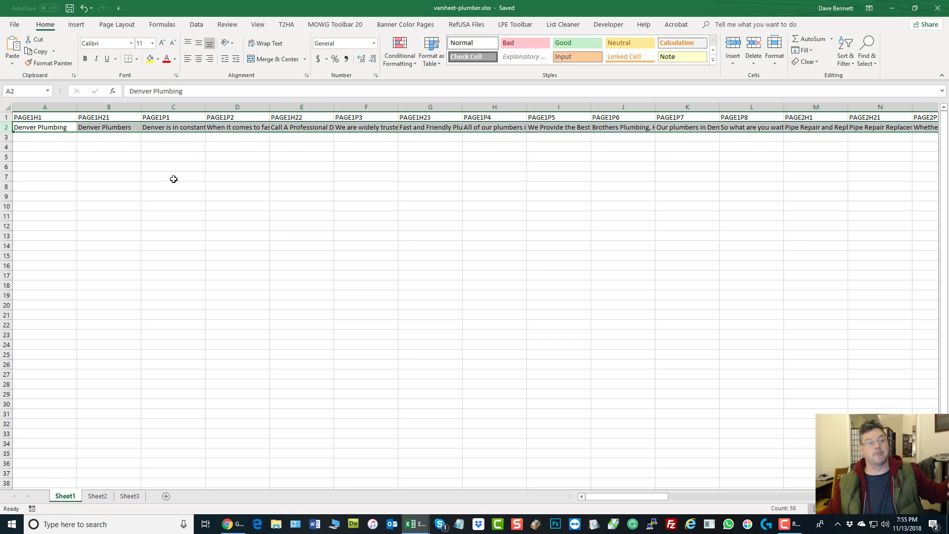
{"action": "left_click", "coordinate": [193, 185]}
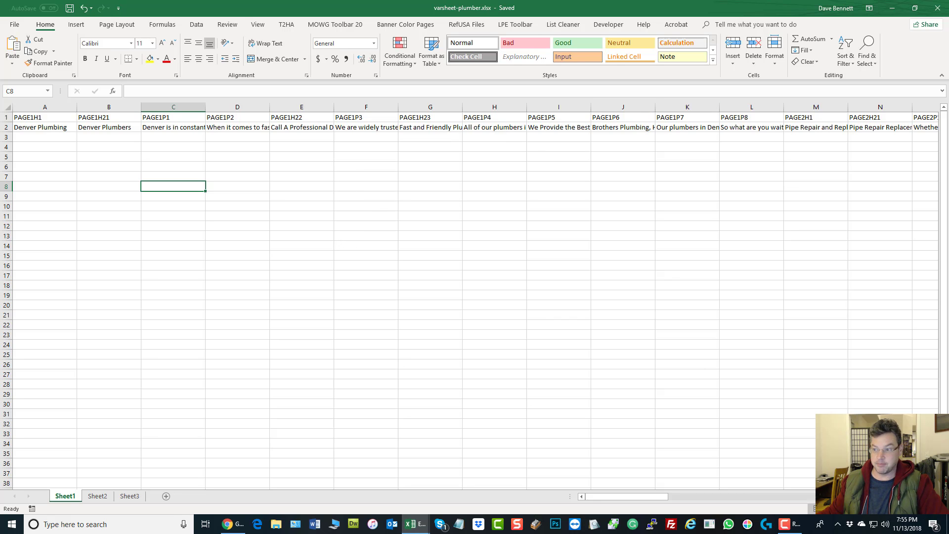
- Switch to the Global Variables page in Chrome, maximize its window and review the list of variables
{"action": "key", "text": "alt+Tab"}
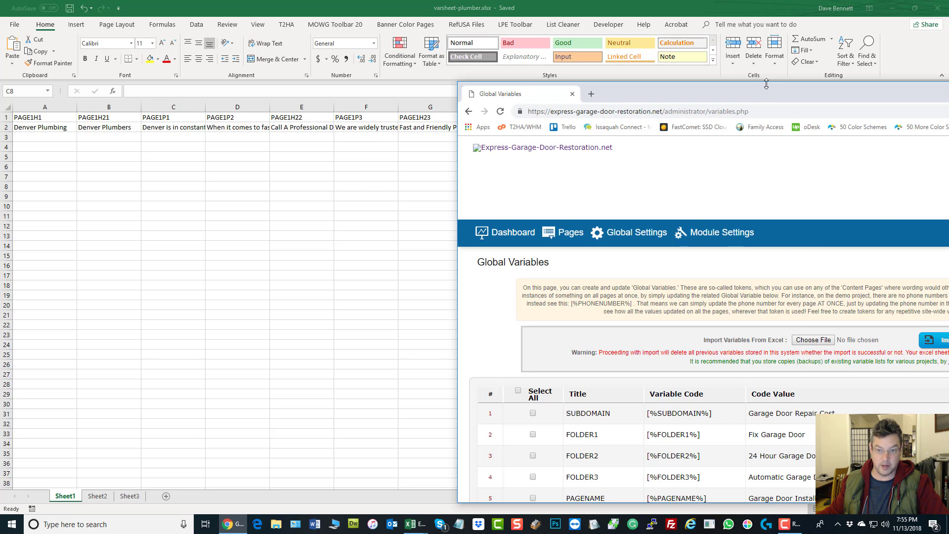
{"action": "double_click", "coordinate": [705, 90]}
{"action": "scroll", "coordinate": [387, 319], "scroll_direction": "down", "scroll_amount": 3}
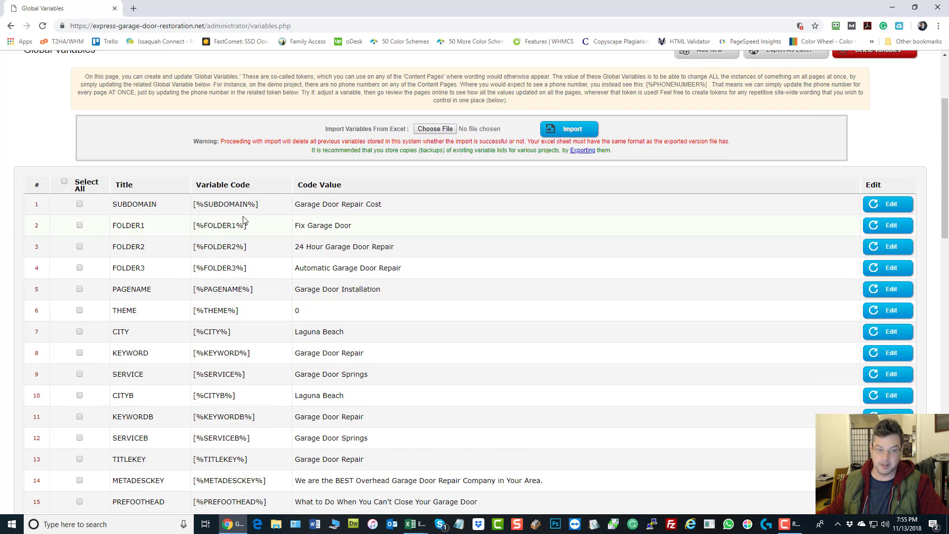
{"action": "scroll", "coordinate": [238, 327], "scroll_direction": "down", "scroll_amount": 3}
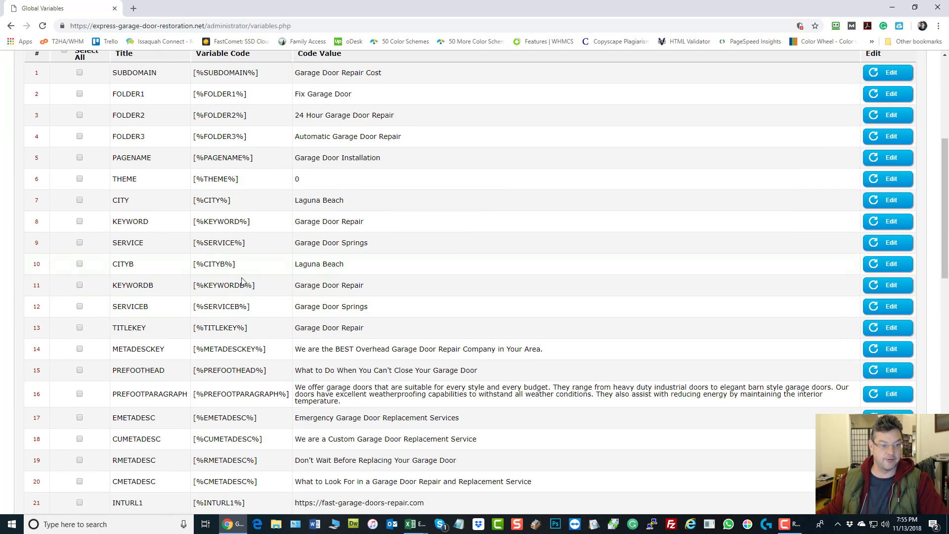
{"action": "scroll", "coordinate": [682, 244], "scroll_direction": "up", "scroll_amount": 3}
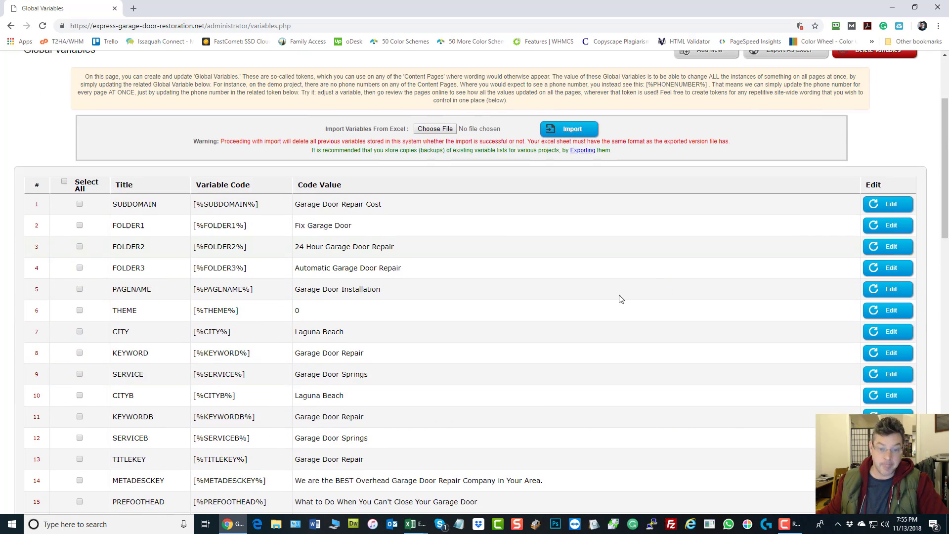
{"action": "scroll", "coordinate": [595, 150], "scroll_direction": "up", "scroll_amount": 3}
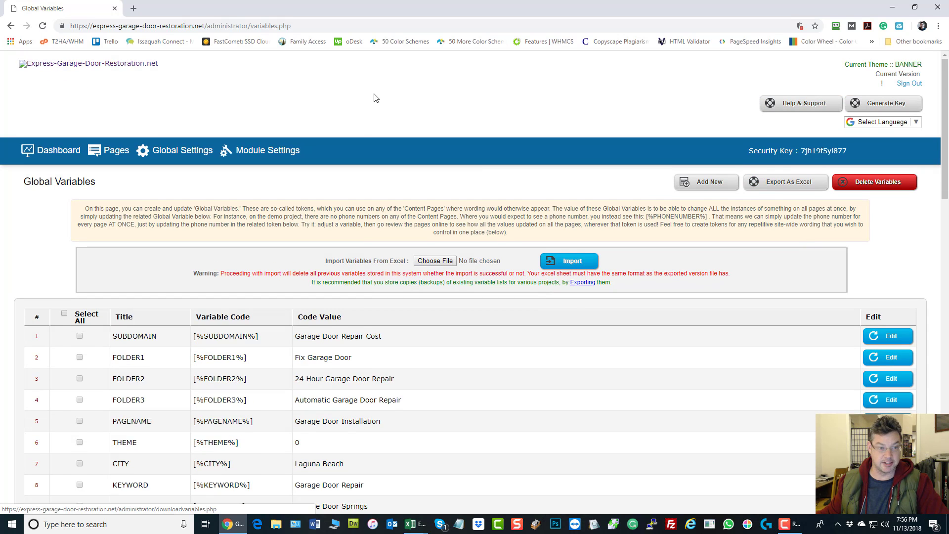
- Switch to the basegv.xlsx workbook in Excel and inspect the Title, Code and Value column headers
{"action": "left_click", "coordinate": [410, 527]}
{"action": "left_click", "coordinate": [502, 470]}
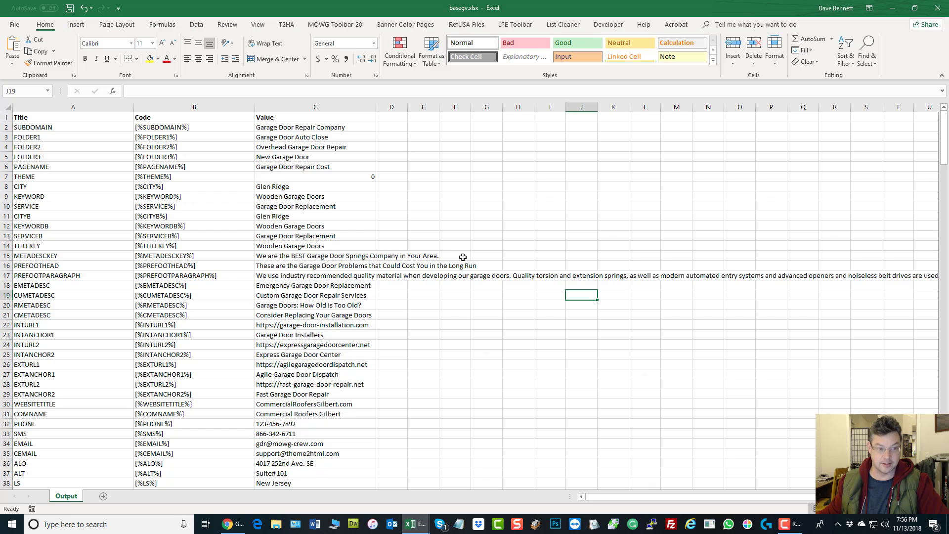
{"action": "left_click", "coordinate": [97, 118]}
{"action": "left_click", "coordinate": [191, 120]}
{"action": "left_click", "coordinate": [275, 120]}
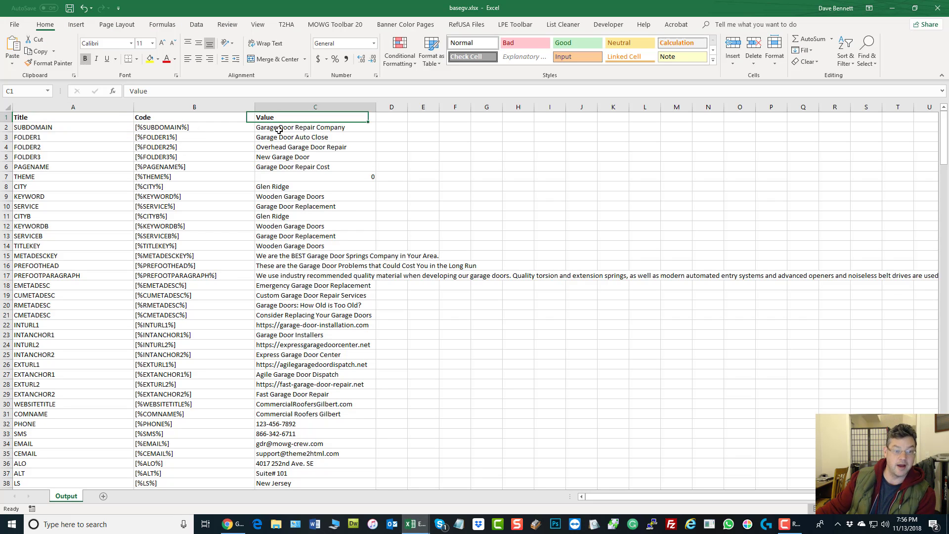
- Return to the Global Variables page in Chrome and compare its Title, Variable Code and Code Value headings
{"action": "left_click", "coordinate": [227, 524]}
{"action": "left_click_drag", "start_coordinate": [132, 317], "coordinate": [116, 317]}
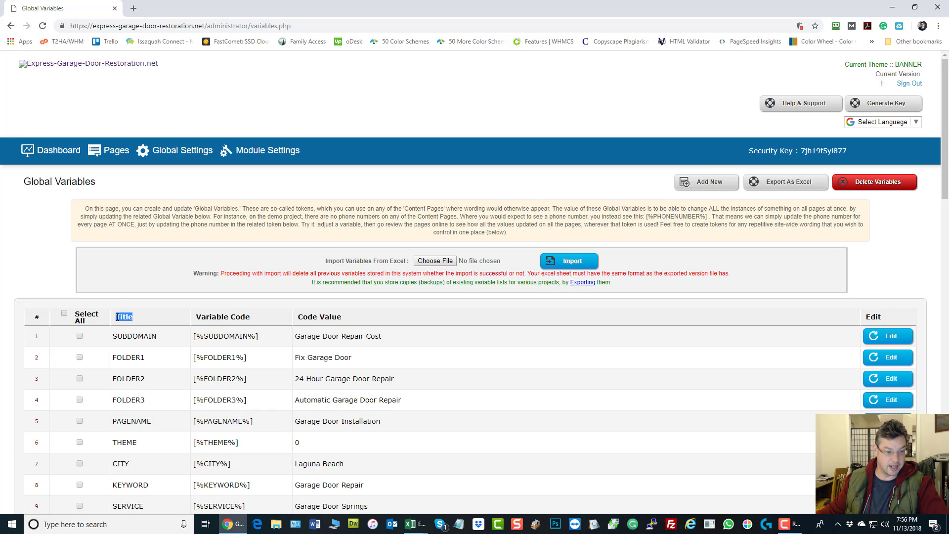
{"action": "left_click_drag", "start_coordinate": [251, 317], "coordinate": [230, 317]}
{"action": "left_click_drag", "start_coordinate": [342, 317], "coordinate": [325, 317]}
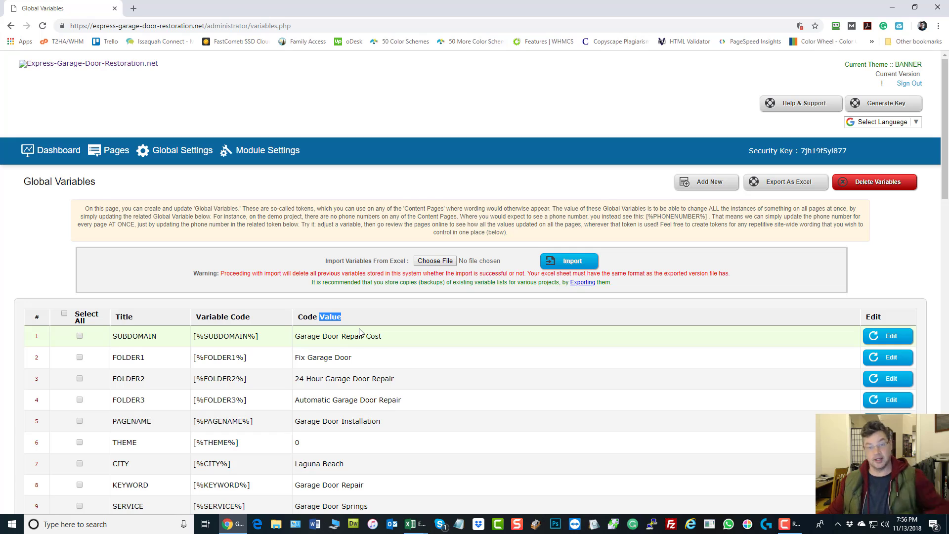
- Examine how the SUBDOMAIN variable's title relates to its bracketed variable code and its code value
{"action": "double_click", "coordinate": [132, 337]}
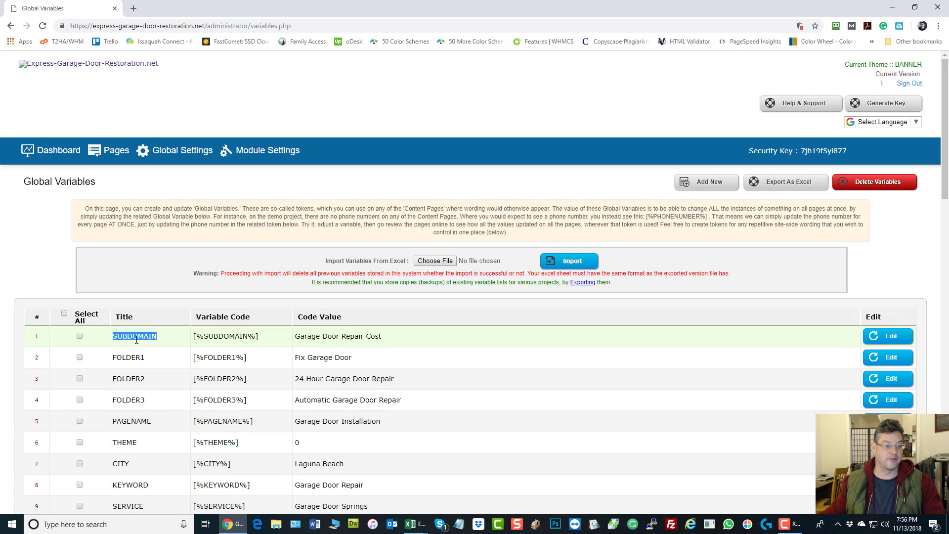
{"action": "double_click", "coordinate": [224, 336]}
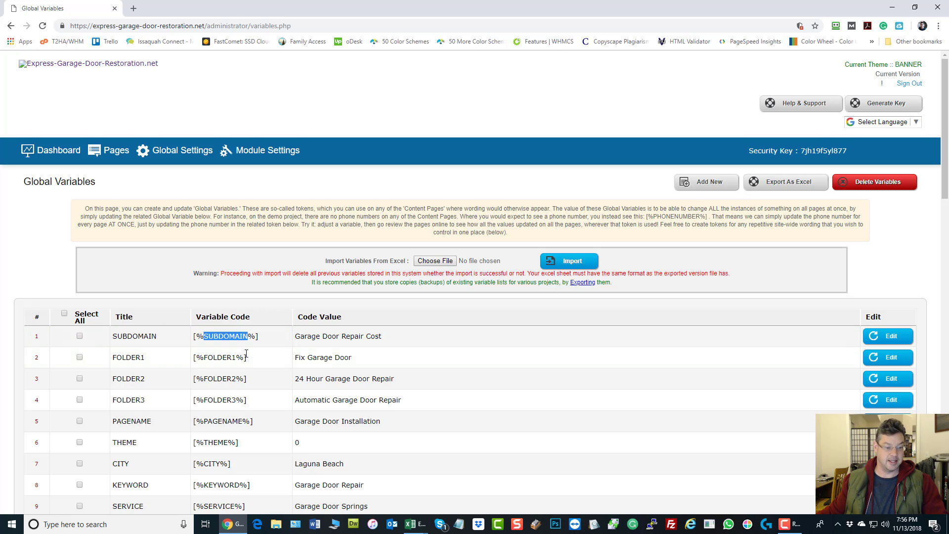
{"action": "left_click_drag", "start_coordinate": [259, 338], "coordinate": [195, 337]}
{"action": "double_click", "coordinate": [211, 336]}
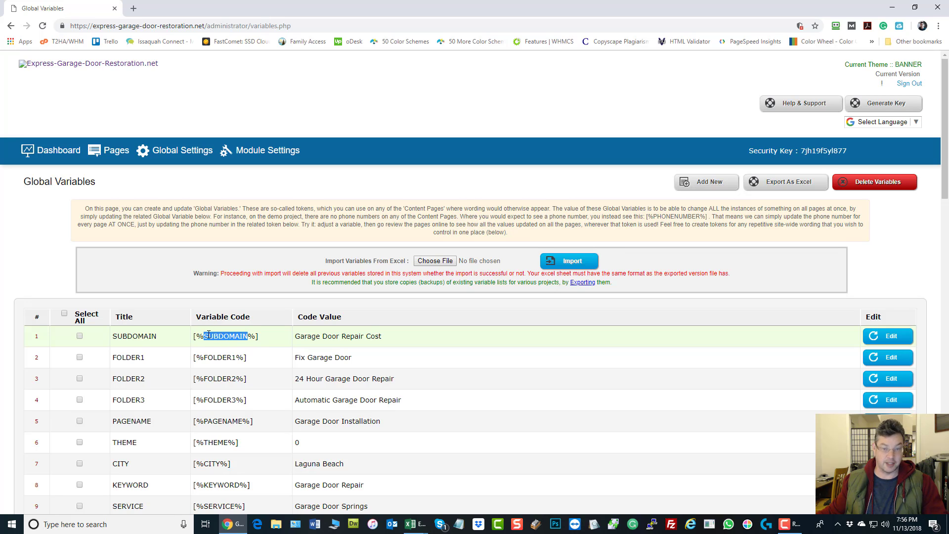
{"action": "double_click", "coordinate": [119, 337]}
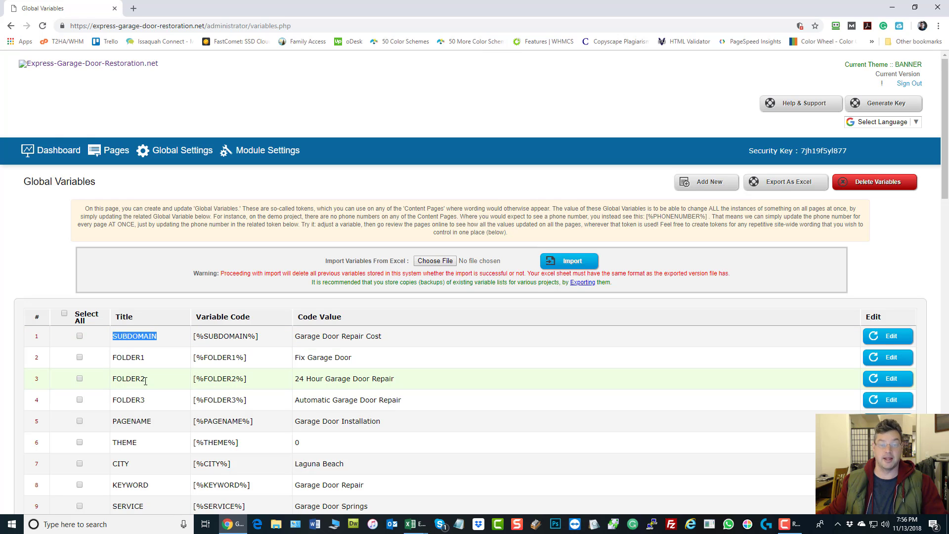
{"action": "scroll", "coordinate": [207, 359], "scroll_direction": "down", "scroll_amount": 3}
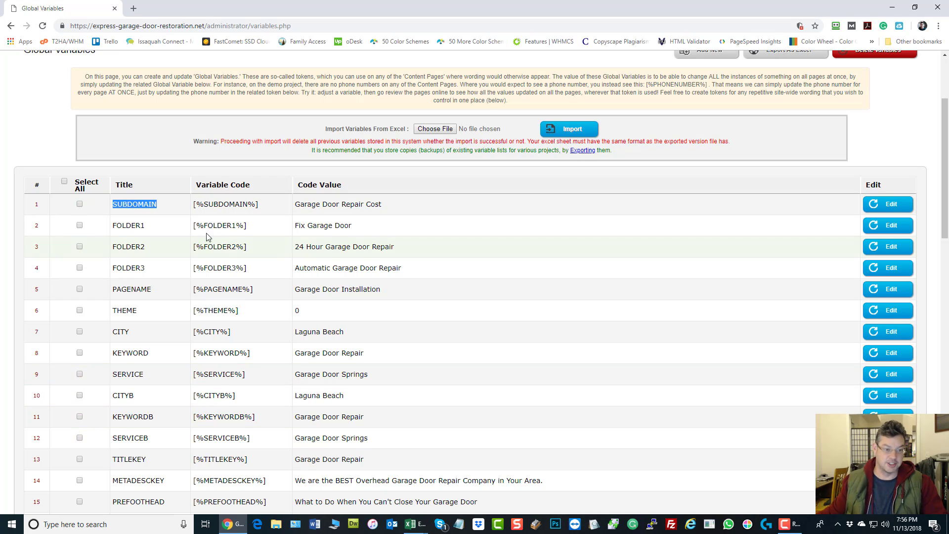
{"action": "double_click", "coordinate": [221, 203]}
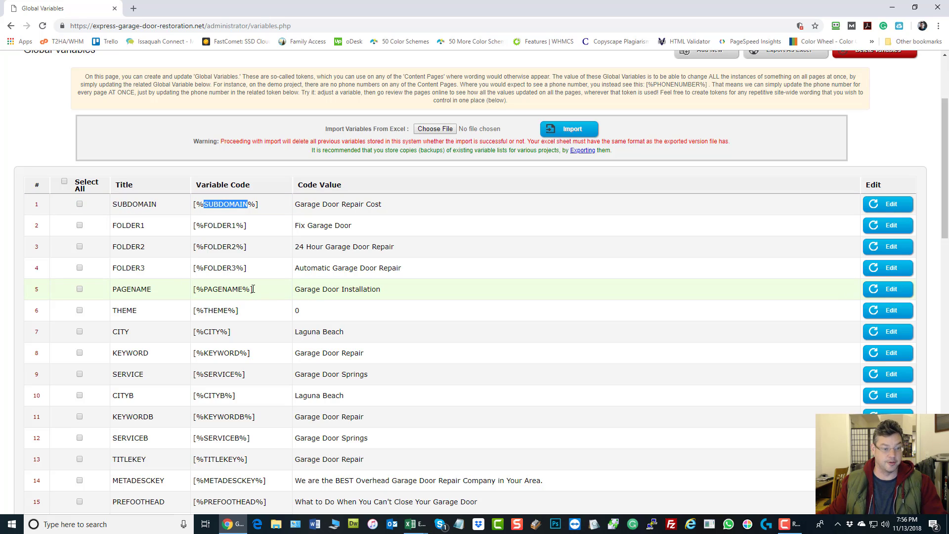
{"action": "left_click", "coordinate": [355, 207]}
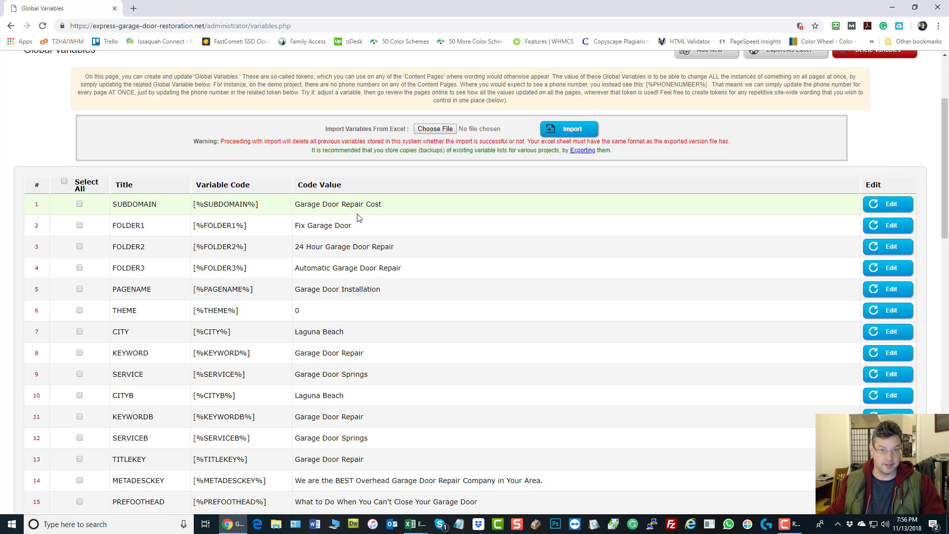
{"action": "scroll", "coordinate": [348, 219], "scroll_direction": "up", "scroll_amount": 2}
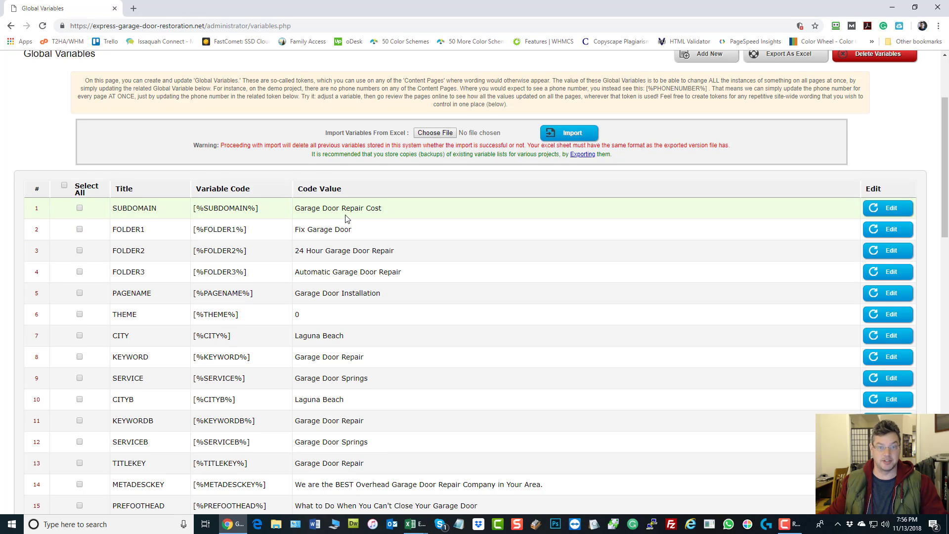
- Set the INTANCHOR1 code value to "Fast Garage Doors Repair" and update both the INTANCHOR1 and INTURL1 entries
{"action": "scroll", "coordinate": [348, 219], "scroll_direction": "down", "scroll_amount": 5}
{"action": "scroll", "coordinate": [272, 435], "scroll_direction": "down", "scroll_amount": 4}
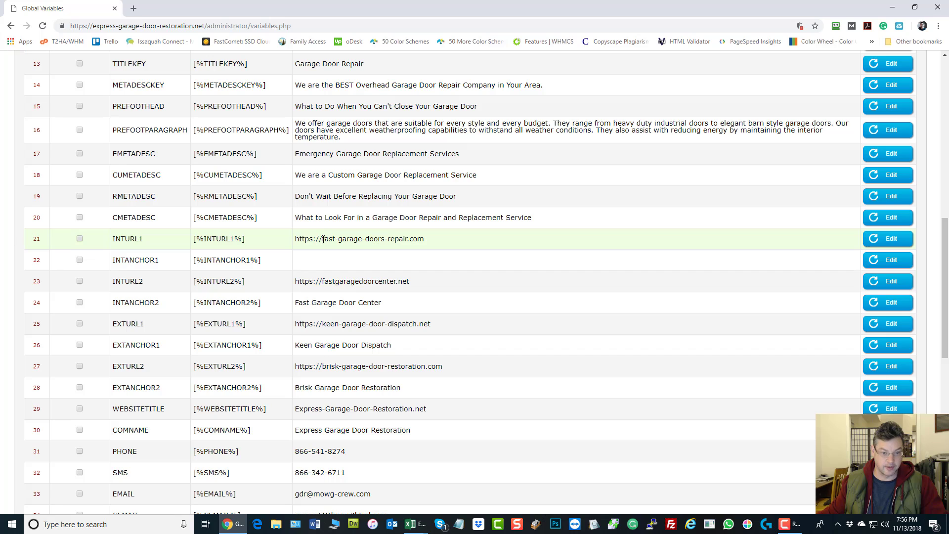
{"action": "left_click_drag", "start_coordinate": [323, 239], "coordinate": [430, 240]}
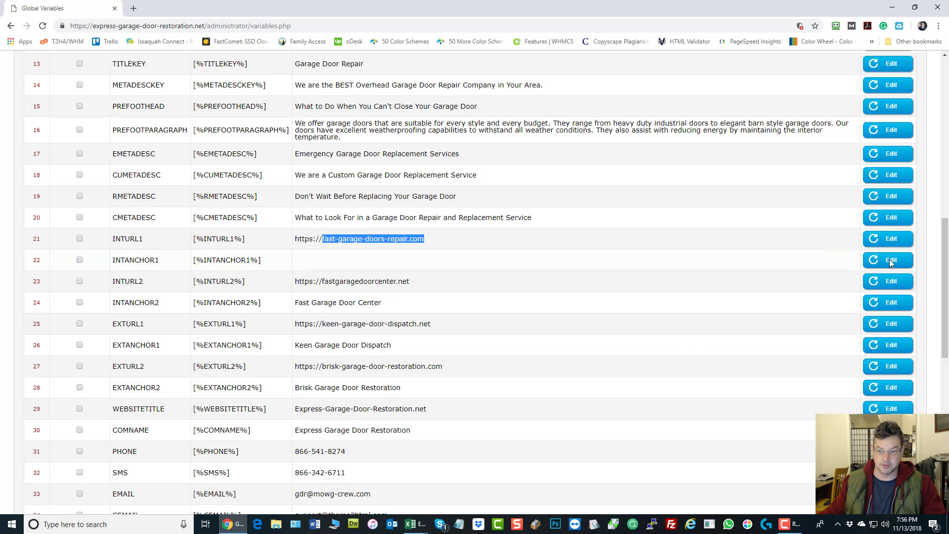
{"action": "left_click", "coordinate": [885, 241]}
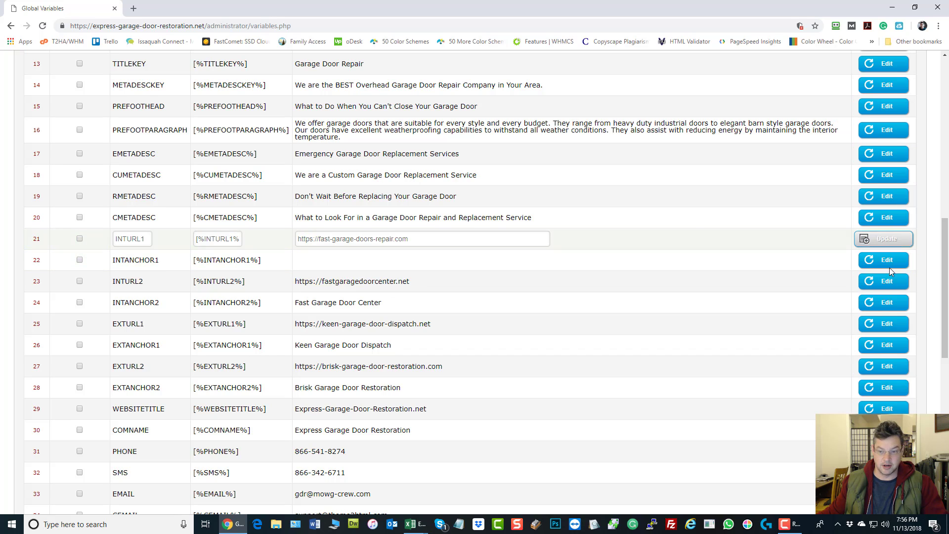
{"action": "left_click", "coordinate": [894, 261]}
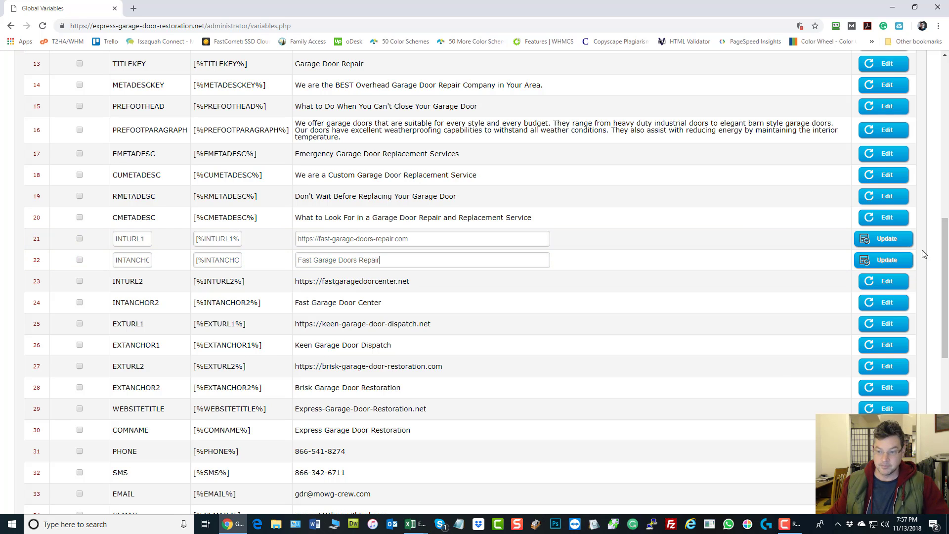
{"action": "left_click", "coordinate": [885, 255]}
{"action": "left_click", "coordinate": [885, 241]}
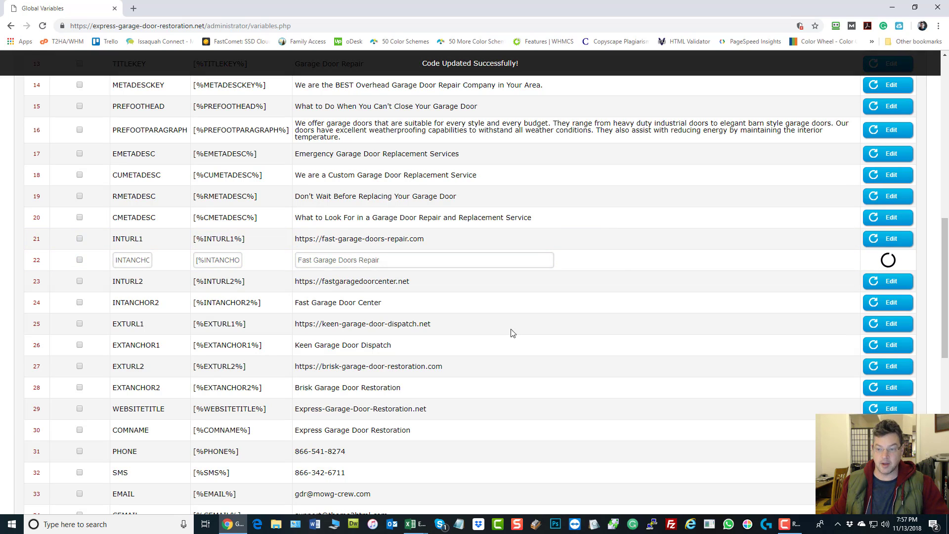
- Reload the Global Variables page and check the INTANCHOR1 entry in the list
{"action": "scroll", "coordinate": [425, 254], "scroll_direction": "up", "scroll_amount": 1}
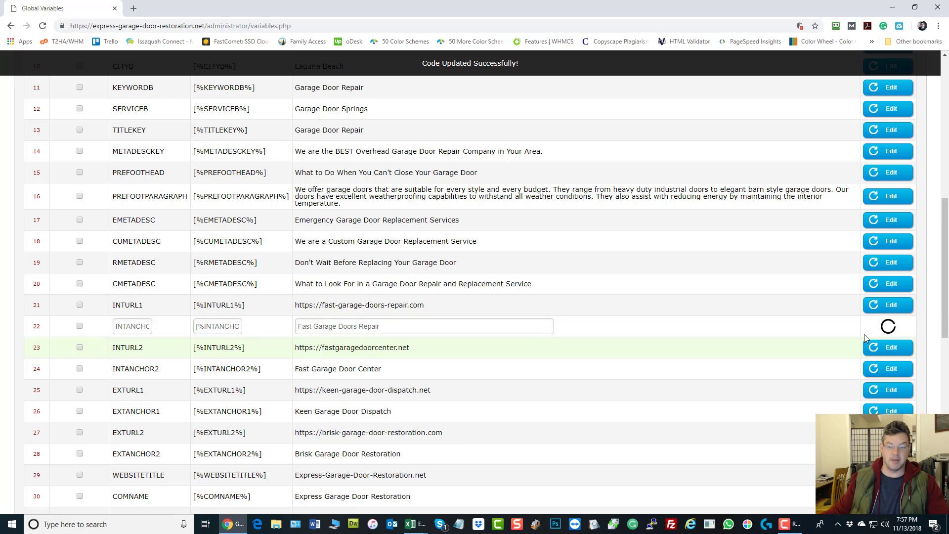
{"action": "scroll", "coordinate": [787, 344], "scroll_direction": "up", "scroll_amount": 7}
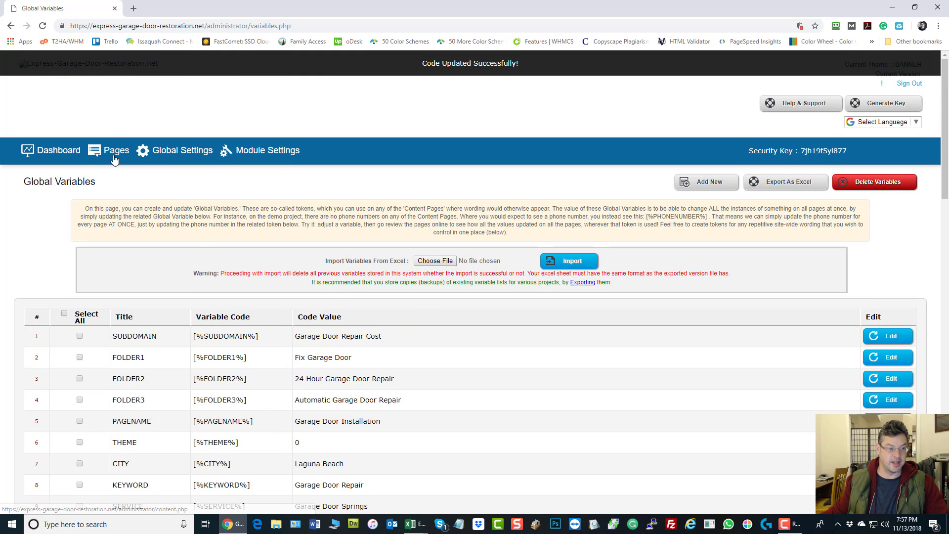
{"action": "scroll", "coordinate": [555, 340], "scroll_direction": "down", "scroll_amount": 5}
{"action": "scroll", "coordinate": [586, 349], "scroll_direction": "down", "scroll_amount": 1}
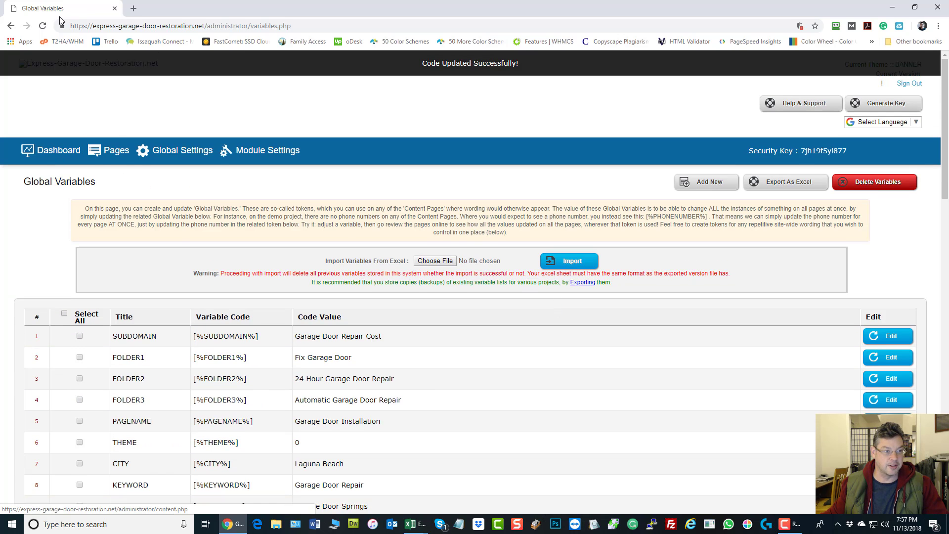
{"action": "left_click", "coordinate": [43, 26]}
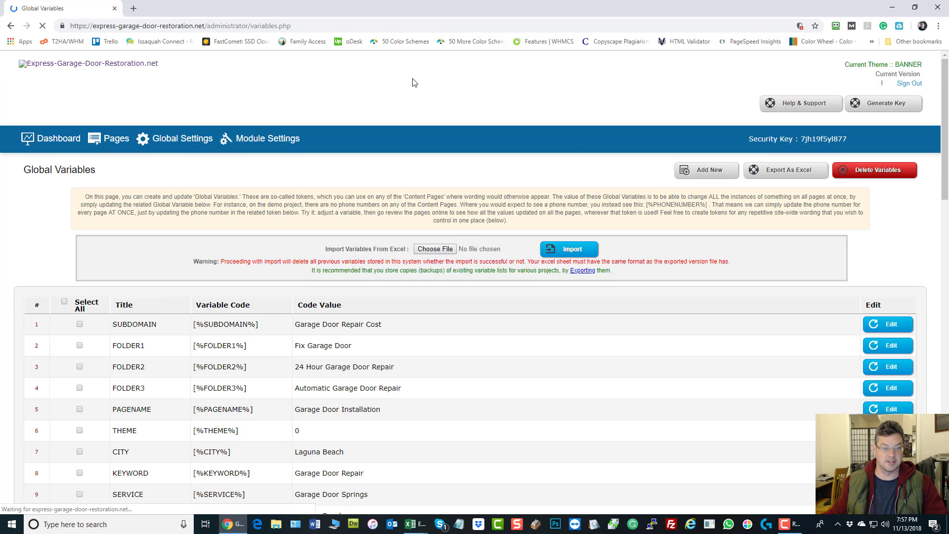
{"action": "scroll", "coordinate": [642, 200], "scroll_direction": "down", "scroll_amount": 10}
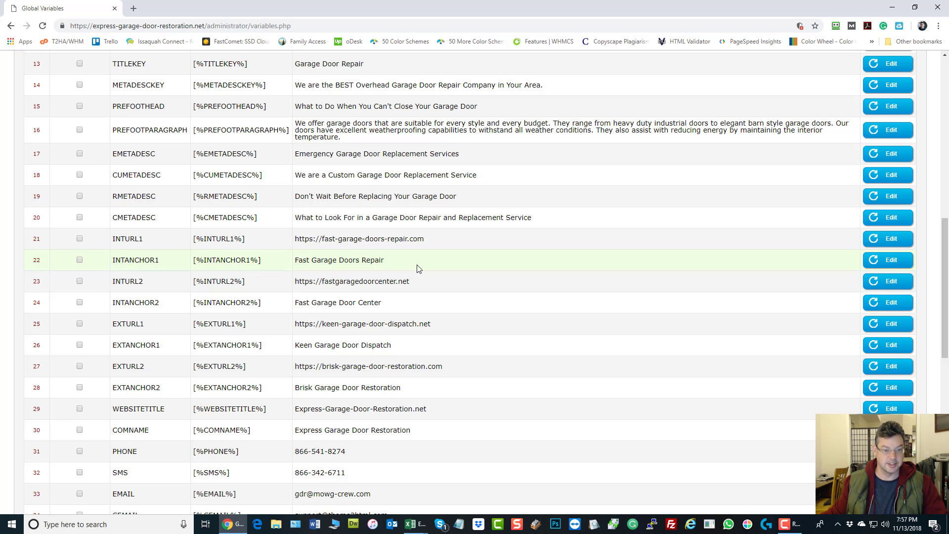
{"action": "scroll", "coordinate": [707, 198], "scroll_direction": "up", "scroll_amount": 10}
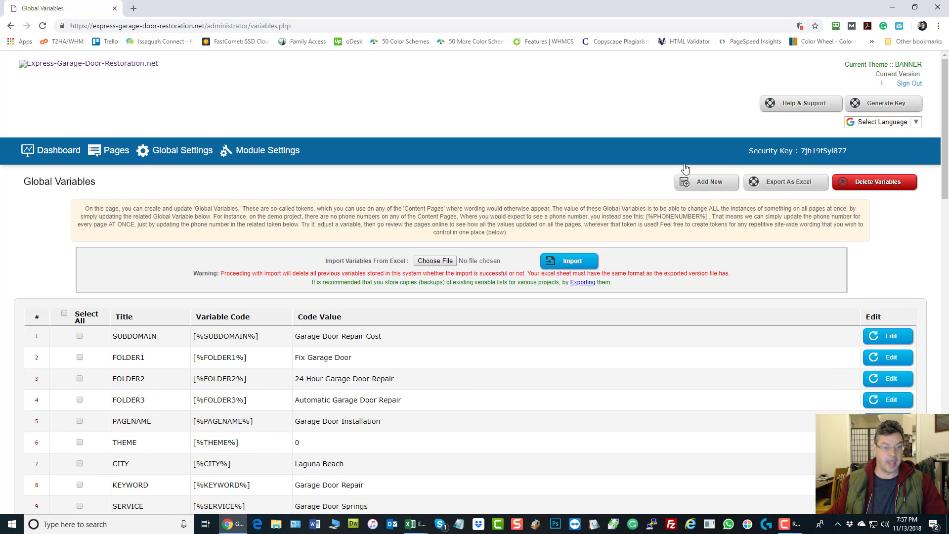
- Move the Chrome and basegv.xlsx windows aside to return to the varsheet-plumber.xlsx workbook
{"action": "left_click_drag", "start_coordinate": [277, 6], "coordinate": [948, 84]}
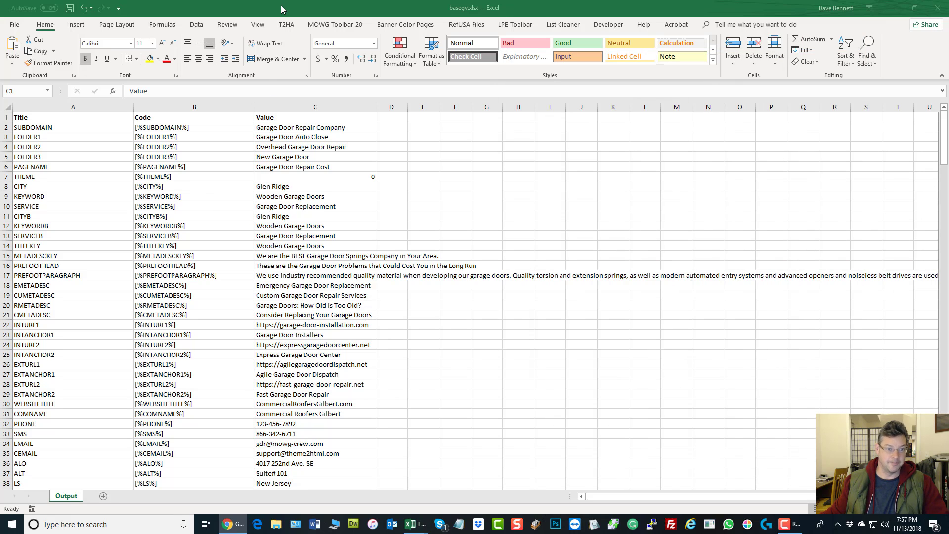
{"action": "left_click_drag", "start_coordinate": [345, 8], "coordinate": [948, 15]}
{"action": "left_click", "coordinate": [169, 383]}
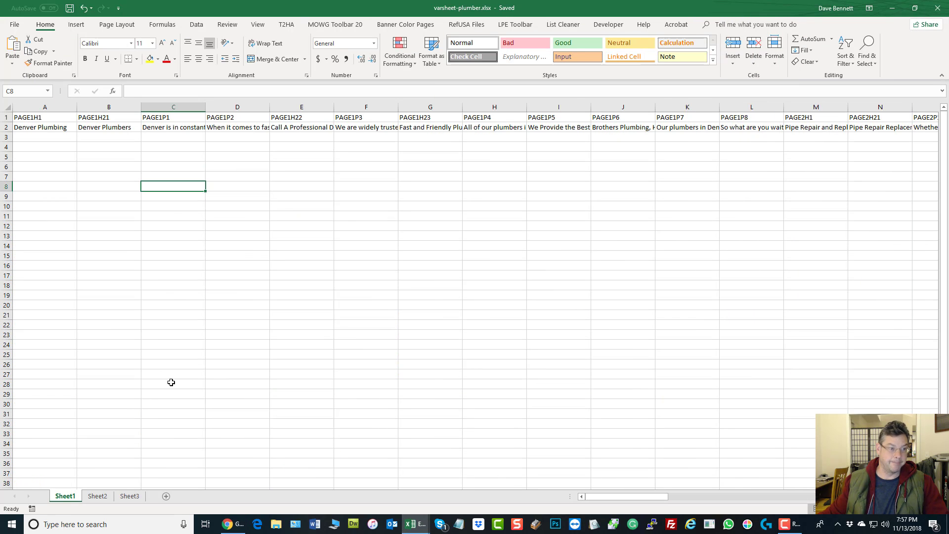
- Copy all the variable names and their content from cells A1 through BF2 on Sheet1
{"action": "left_click", "coordinate": [26, 119]}
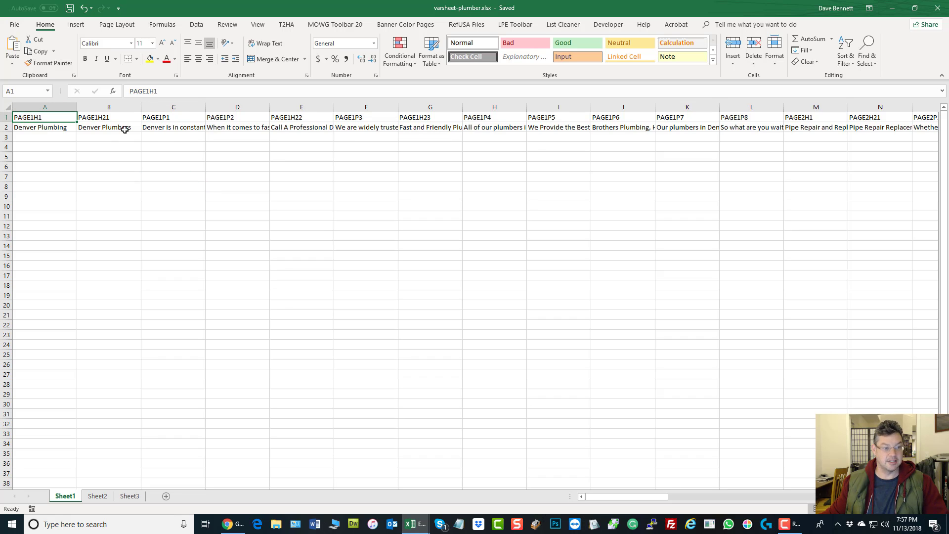
{"action": "left_click", "coordinate": [40, 131]}
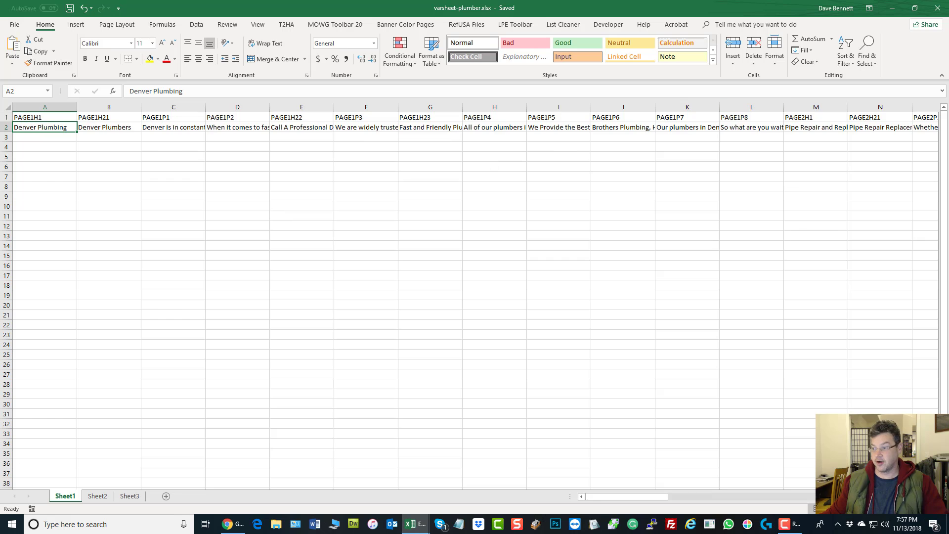
{"action": "mouse_move", "coordinate": [948, 50]}
{"action": "left_mouse_down"}
{"action": "mouse_move", "coordinate": [948, 59]}
{"action": "mouse_move", "coordinate": [649, 93]}
{"action": "mouse_move", "coordinate": [948, 55]}
{"action": "left_mouse_up"}
{"action": "left_click", "coordinate": [22, 130]}
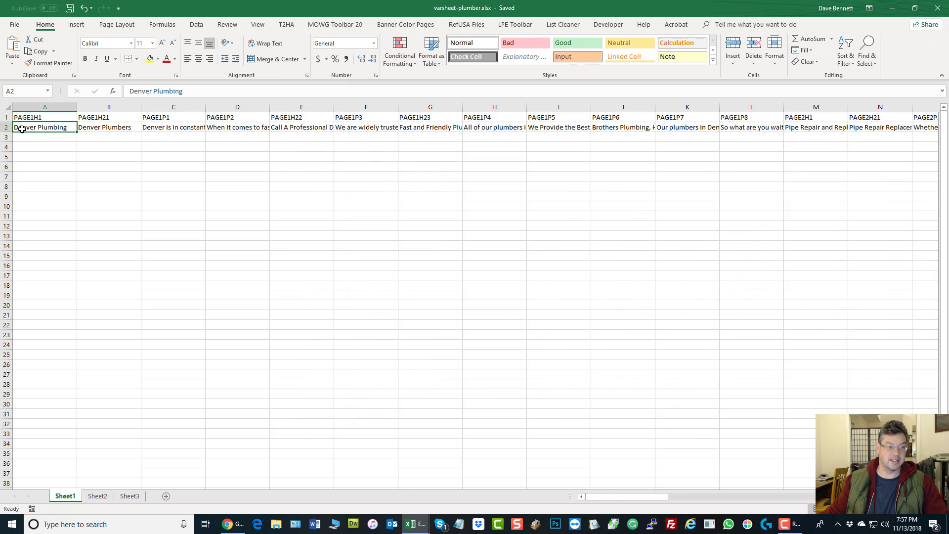
{"action": "left_click", "coordinate": [35, 119]}
{"action": "left_click_drag", "start_coordinate": [638, 496], "coordinate": [801, 497]}
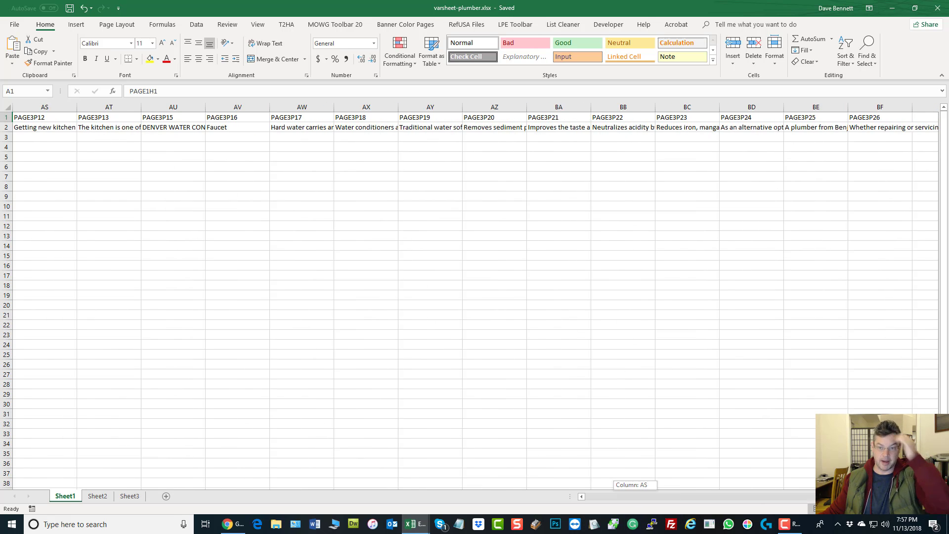
{"action": "left_click", "coordinate": [863, 129], "text": "shift"}
{"action": "right_click", "coordinate": [271, 129]}
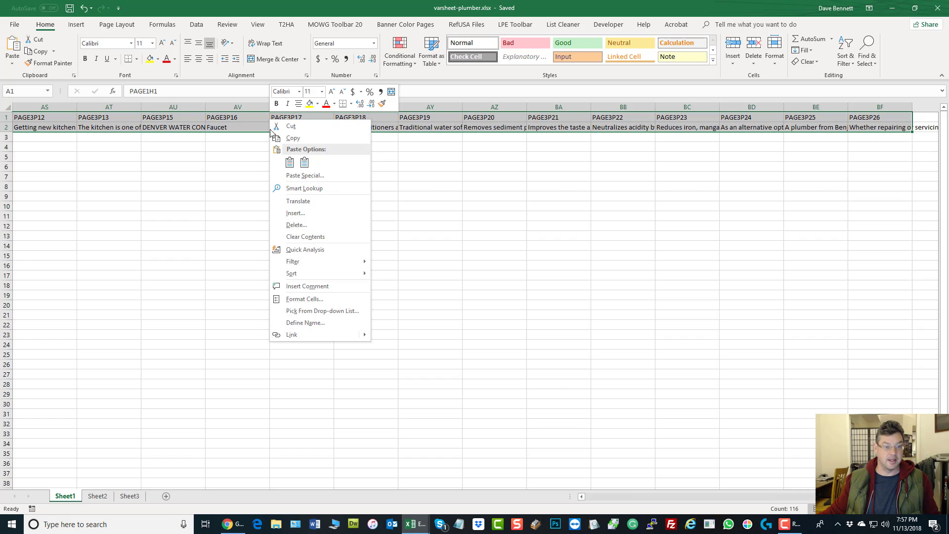
{"action": "left_click", "coordinate": [302, 138]}
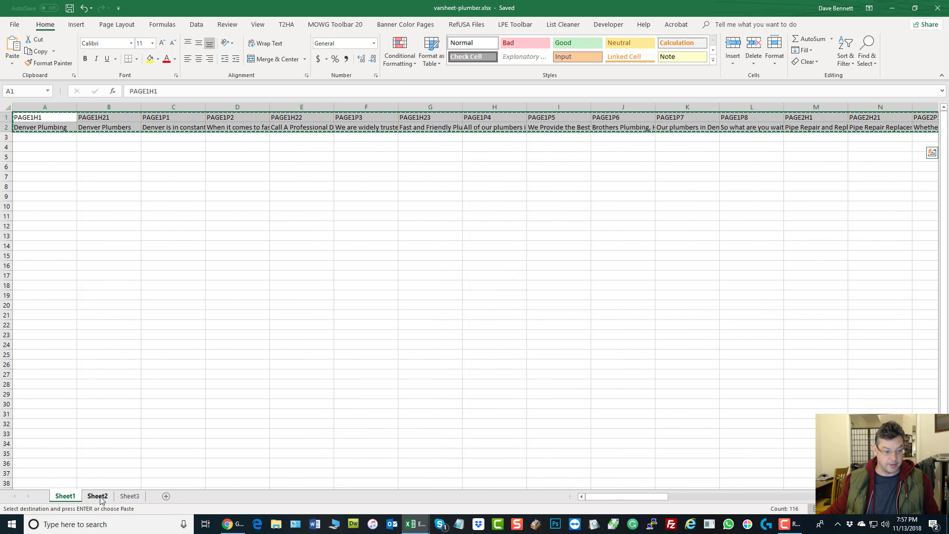
- Add a new worksheet and paste the copied rows transposed, starting at cell A1
{"action": "left_click", "coordinate": [166, 496]}
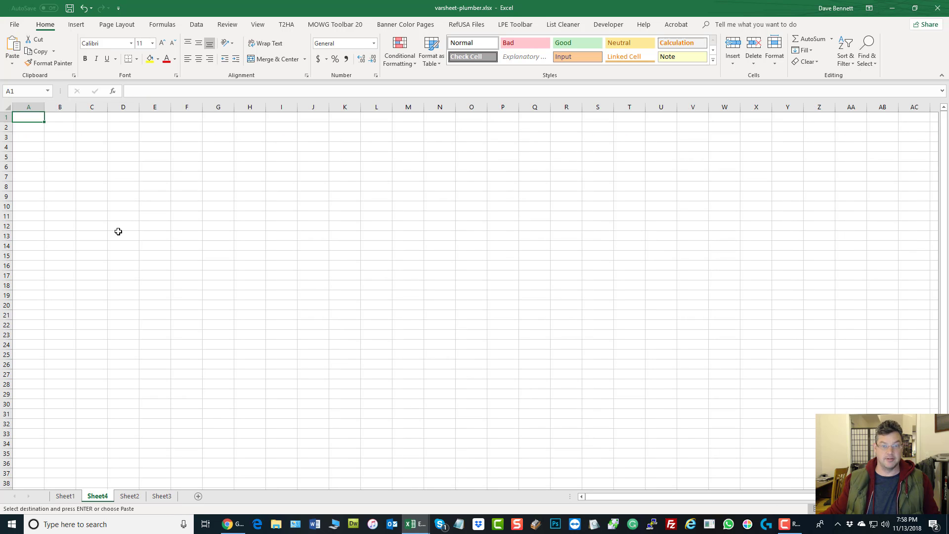
{"action": "right_click", "coordinate": [38, 117]}
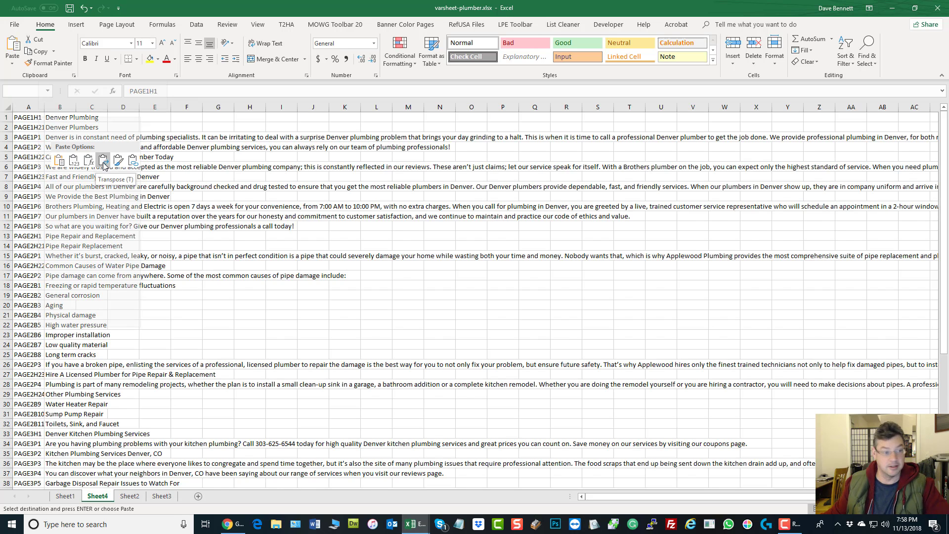
{"action": "left_click", "coordinate": [349, 244]}
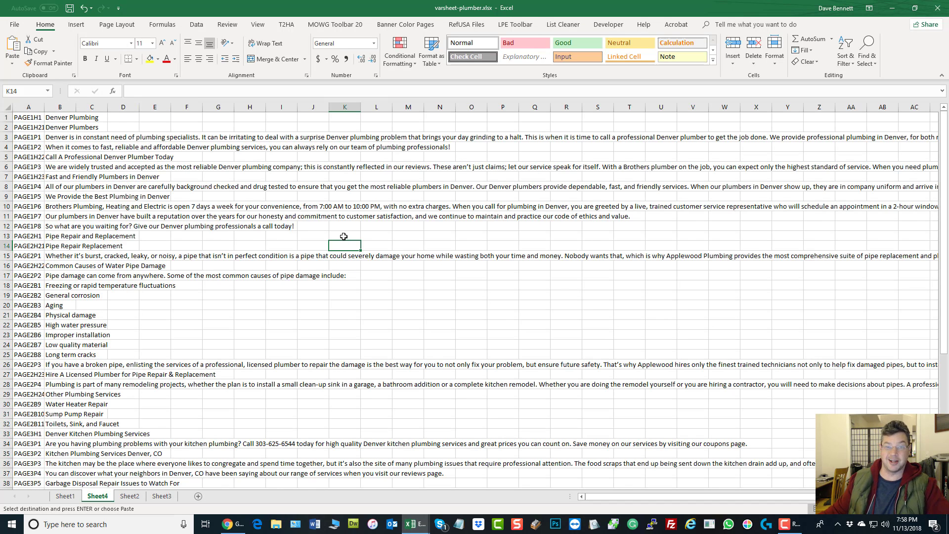
- Fit column A to its variable names and set the width of content column B to 40
{"action": "double_click", "coordinate": [78, 112]}
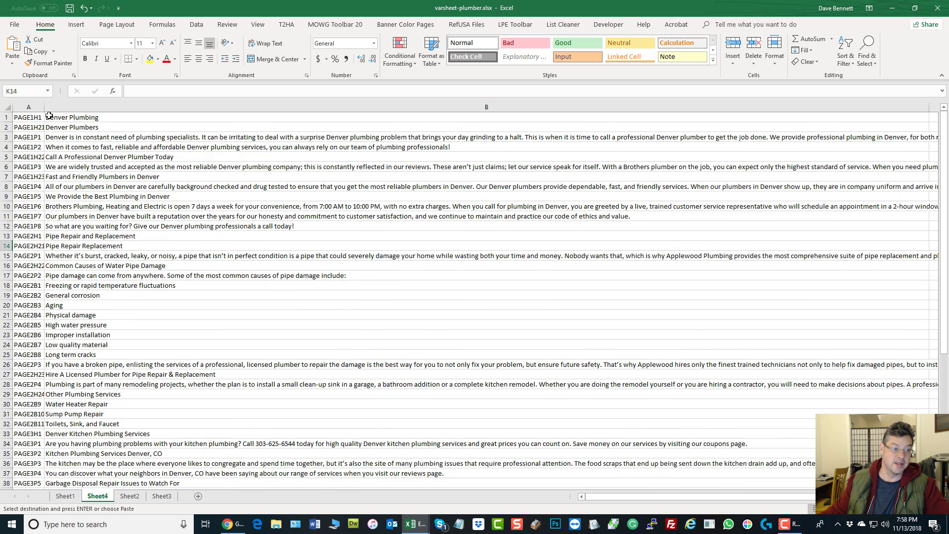
{"action": "double_click", "coordinate": [46, 110]}
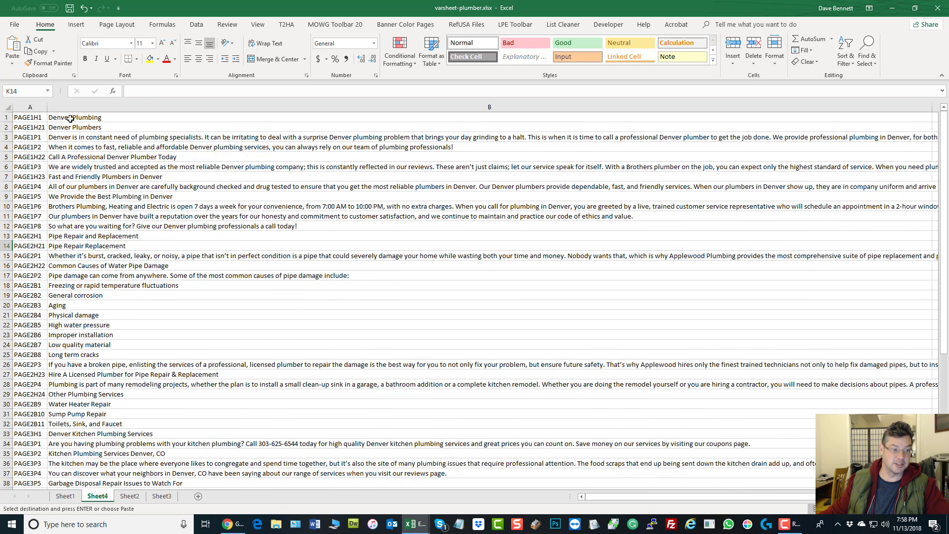
{"action": "left_click", "coordinate": [145, 105]}
{"action": "right_click", "coordinate": [145, 103]}
{"action": "left_click", "coordinate": [183, 223]}
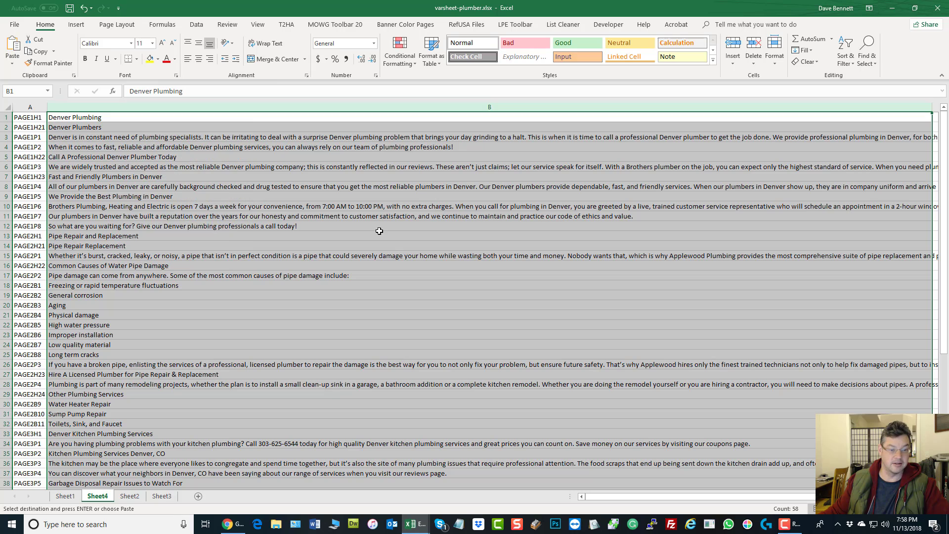
{"action": "left_click", "coordinate": [201, 213]}
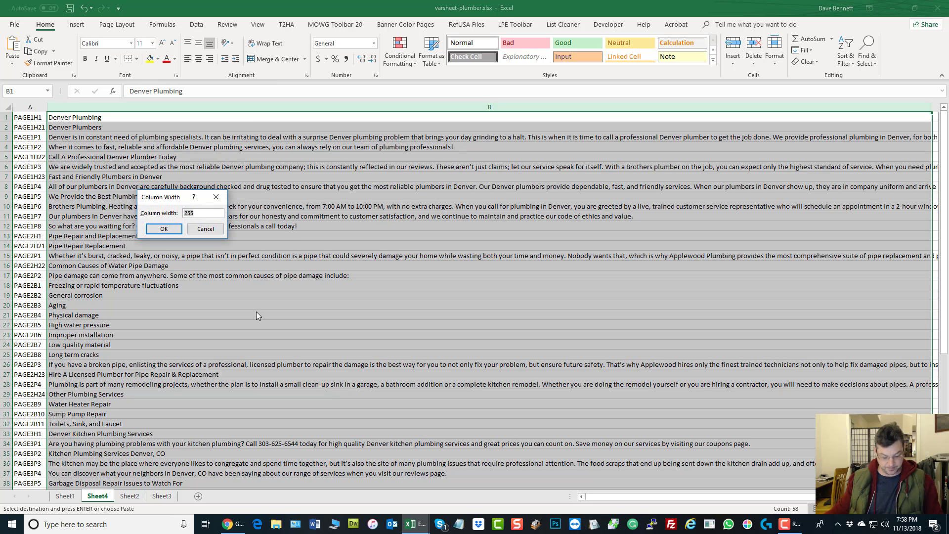
{"action": "type", "text": "4"}
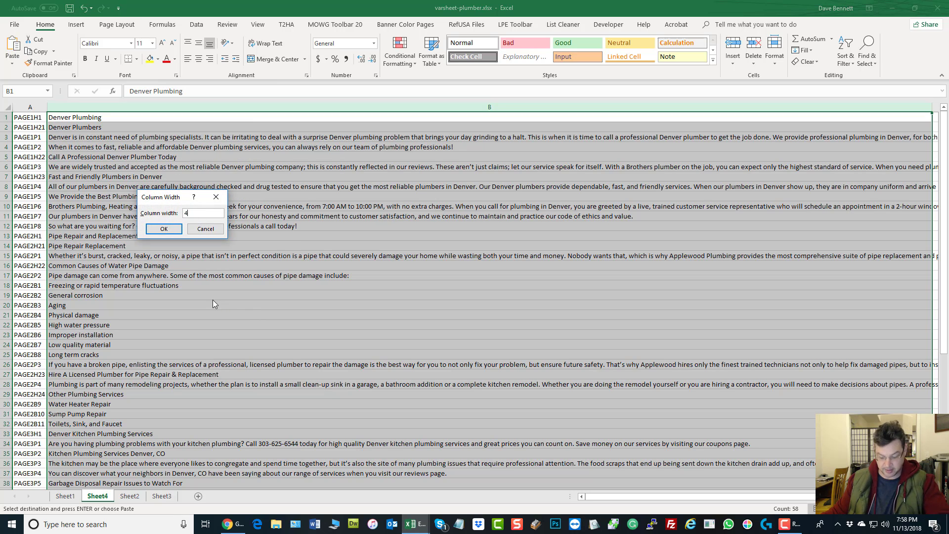
{"action": "type", "text": "0"}
{"action": "left_click", "coordinate": [154, 230]}
{"action": "left_click", "coordinate": [381, 264]}
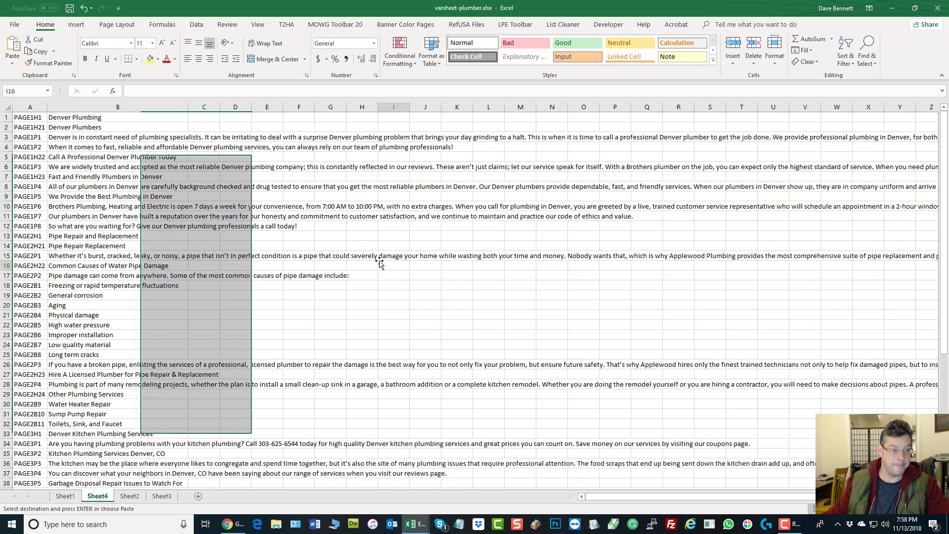
- Insert three empty columns between the variable names in column A and the content column
{"action": "left_click", "coordinate": [21, 108]}
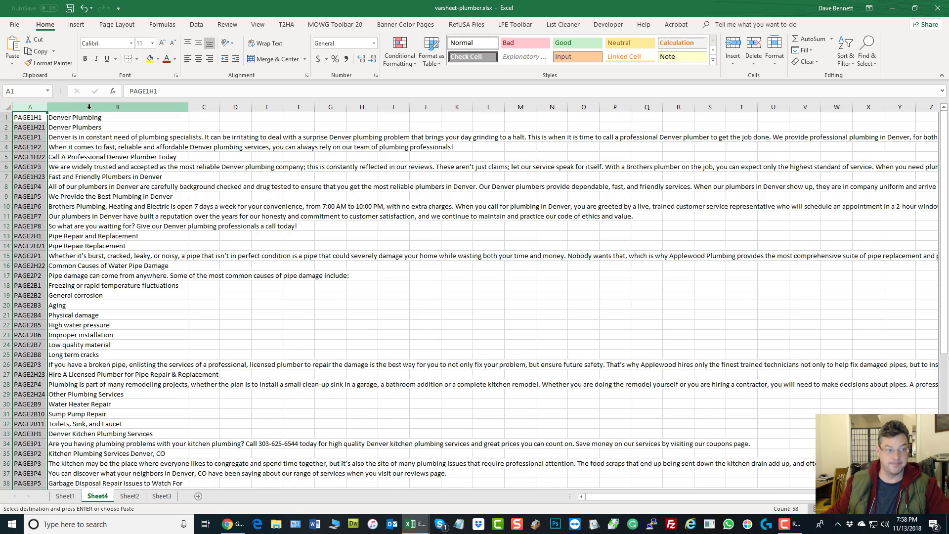
{"action": "left_click", "coordinate": [89, 107]}
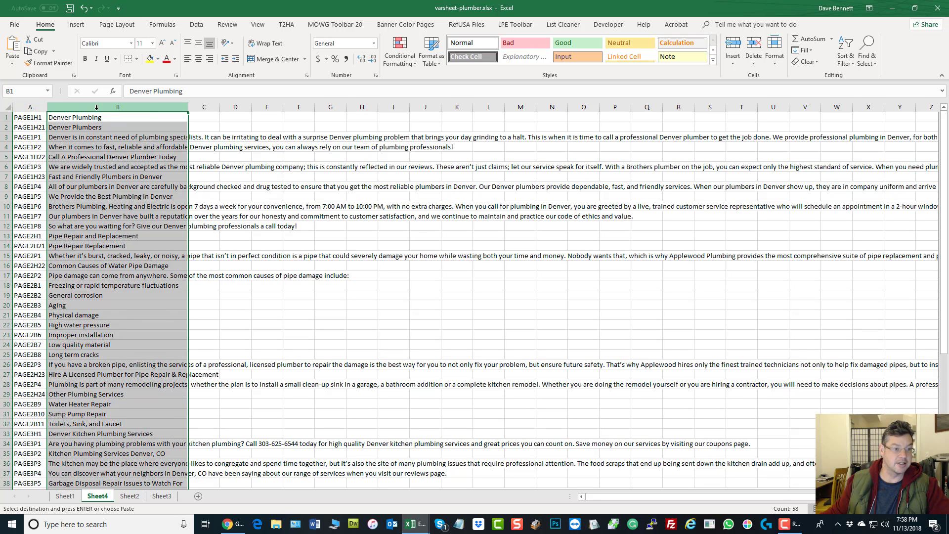
{"action": "left_click", "coordinate": [226, 107], "text": "shift"}
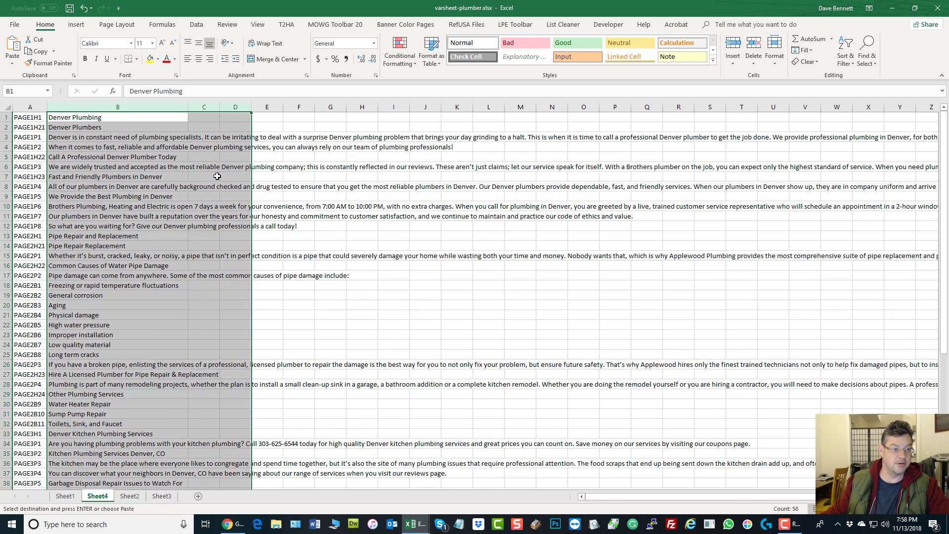
{"action": "right_click", "coordinate": [222, 107]}
{"action": "left_click", "coordinate": [247, 245]}
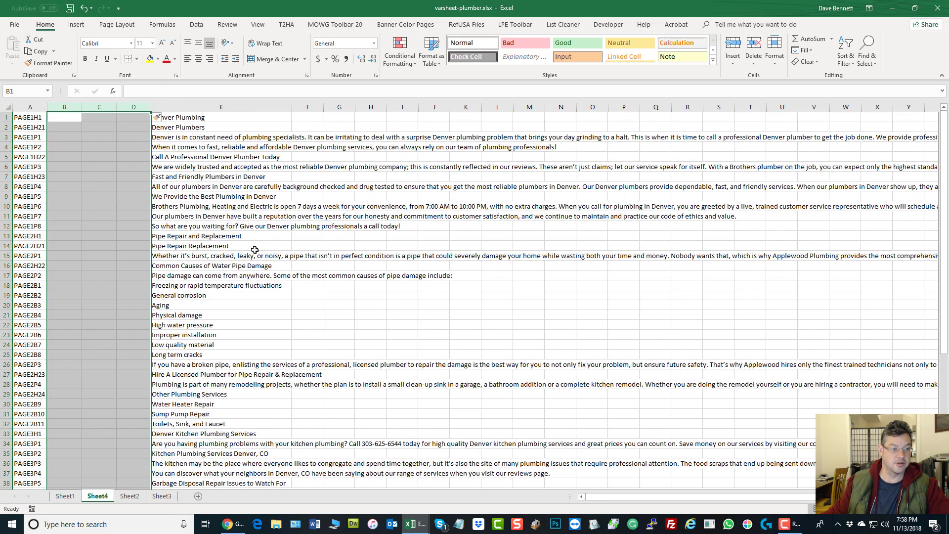
- Copy the variable names from column A into column C, starting at C1
{"action": "left_click", "coordinate": [19, 105]}
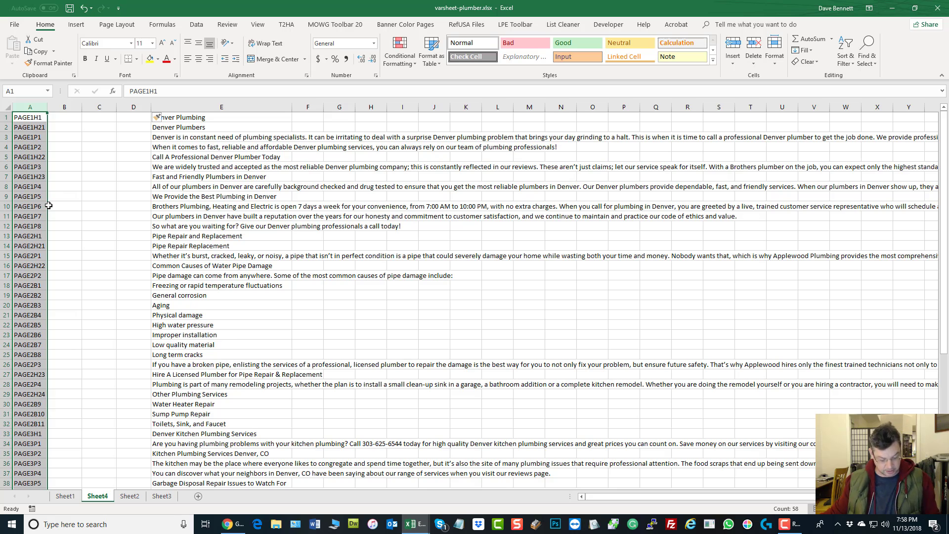
{"action": "key", "text": "ctrl+c"}
{"action": "left_click", "coordinate": [102, 119]}
{"action": "key", "text": "ctrl+v"}
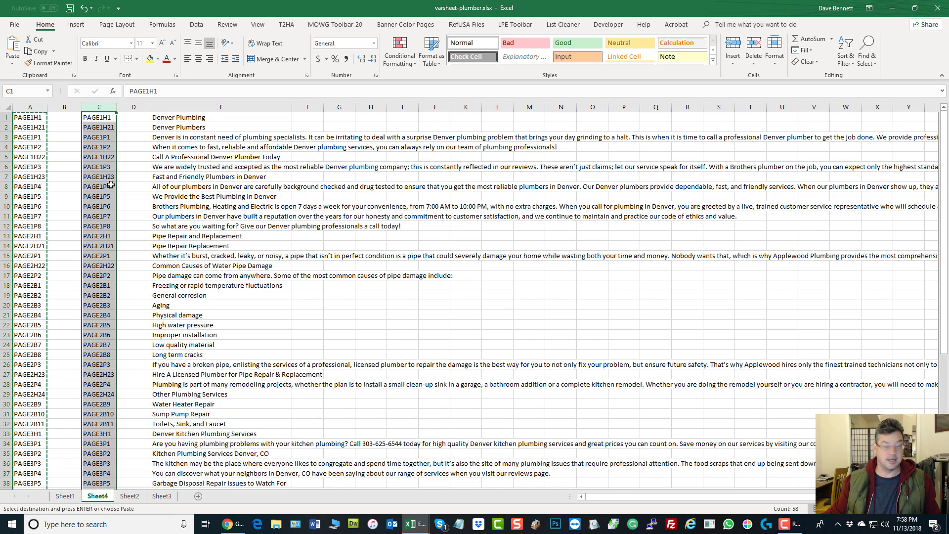
- Enter the opening code "[%" in cell B1 and the closing code "%]" in cell D1
{"action": "left_click", "coordinate": [56, 120]}
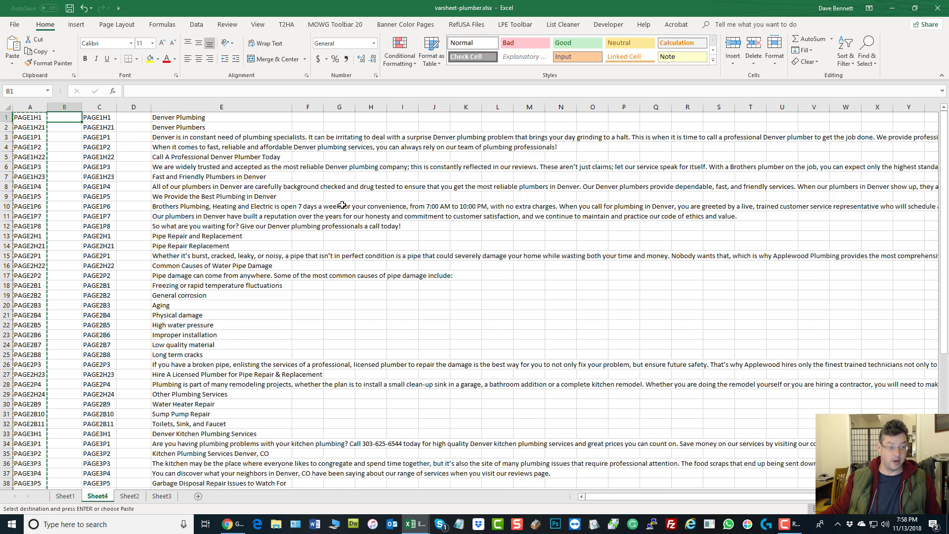
{"action": "type", "text": "[%"}
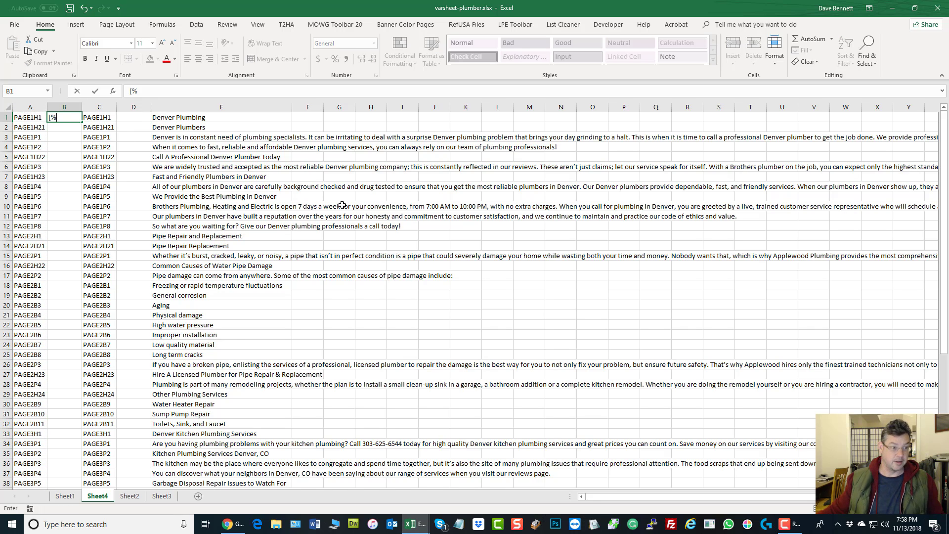
{"action": "left_click", "coordinate": [131, 117]}
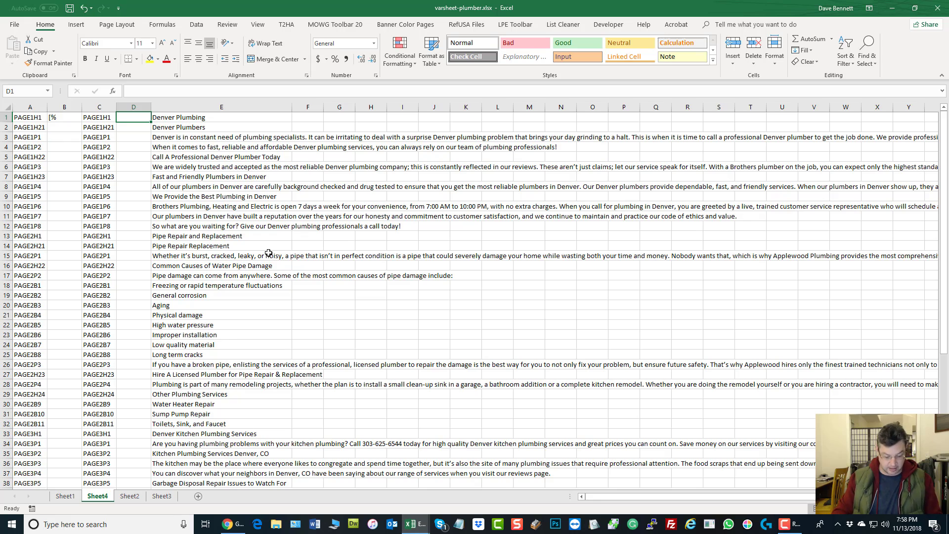
{"action": "type", "text": "%]"}
{"action": "left_click", "coordinate": [312, 236]}
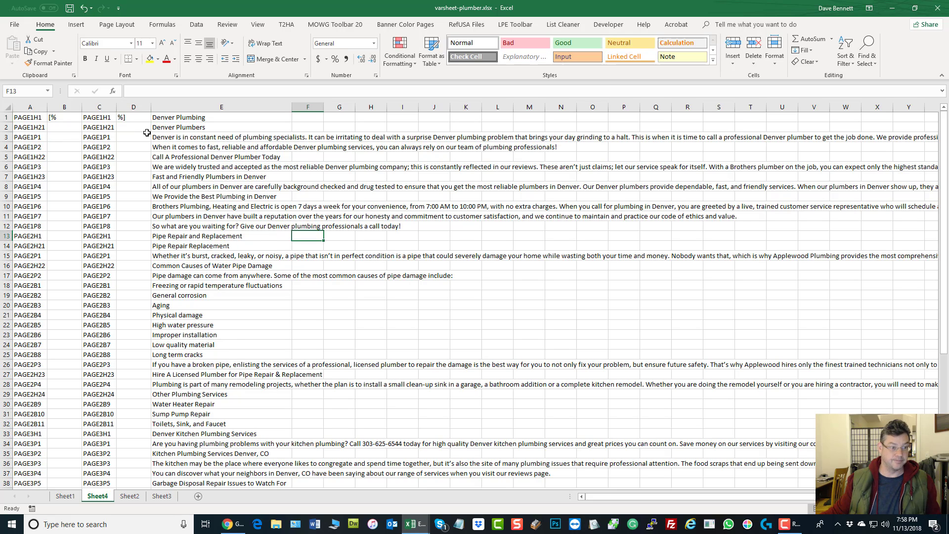
- Fill the "%]" in column D and the "[%" in column B down to row 58
{"action": "left_click", "coordinate": [130, 117]}
{"action": "left_click_drag", "start_coordinate": [151, 123], "coordinate": [128, 474]}
{"action": "scroll", "coordinate": [127, 197], "scroll_direction": "up", "scroll_amount": 7}
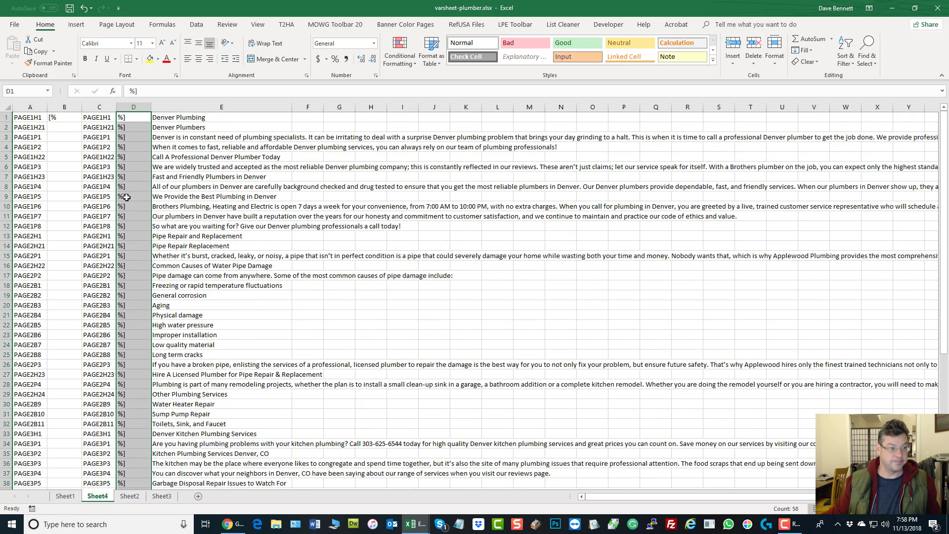
{"action": "left_click", "coordinate": [64, 117]}
{"action": "left_click_drag", "start_coordinate": [83, 124], "coordinate": [64, 481]}
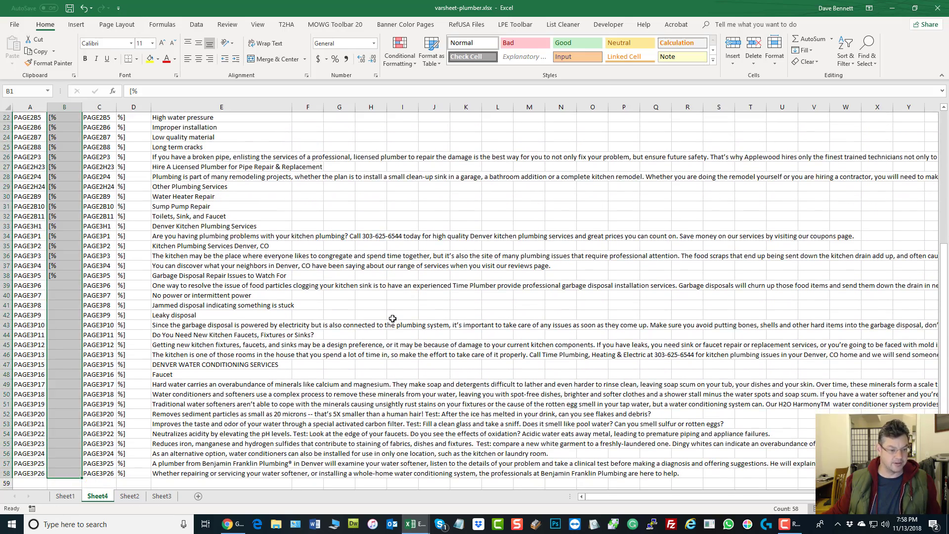
{"action": "scroll", "coordinate": [387, 319], "scroll_direction": "up", "scroll_amount": 7}
{"action": "left_click", "coordinate": [277, 234]}
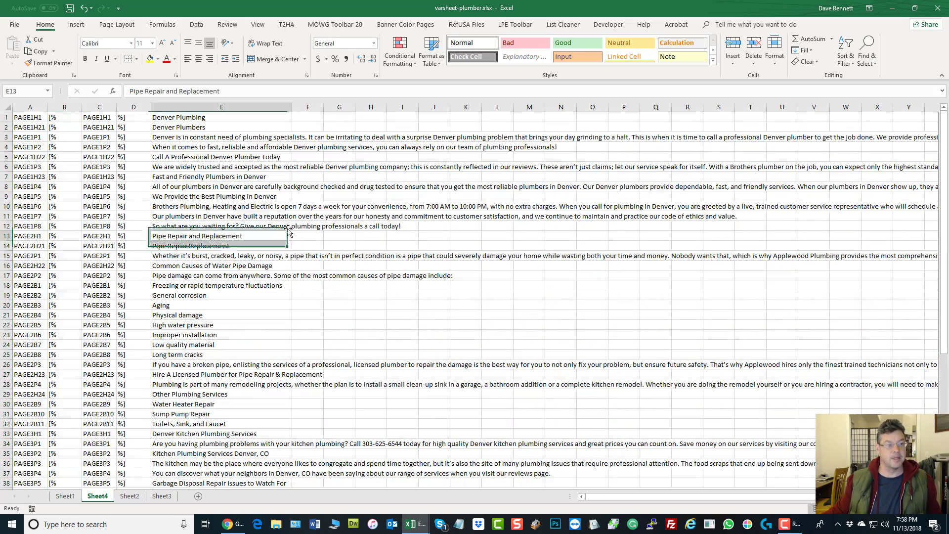
- Insert four empty columns between the "%]" column and the content column
{"action": "left_click", "coordinate": [341, 24]}
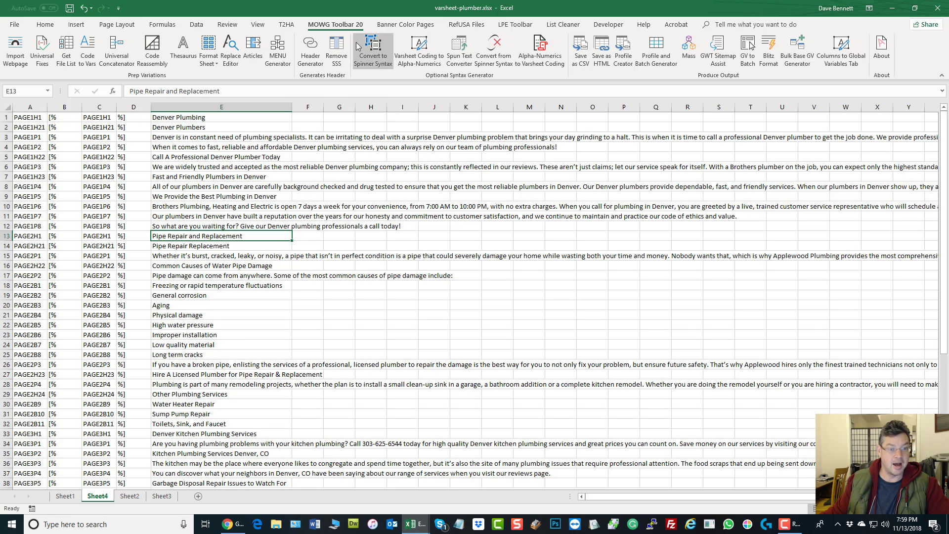
{"action": "left_click", "coordinate": [371, 216]}
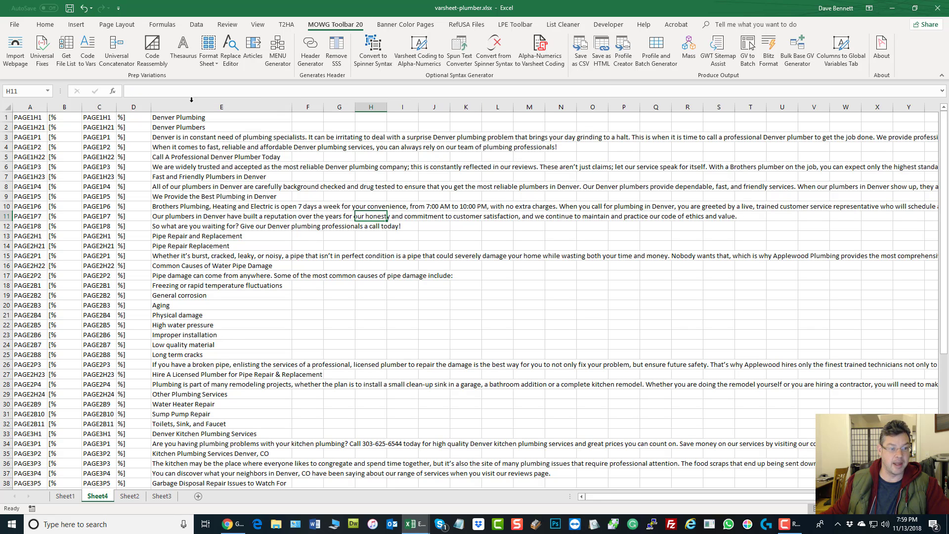
{"action": "left_click_drag", "start_coordinate": [217, 107], "coordinate": [371, 107]}
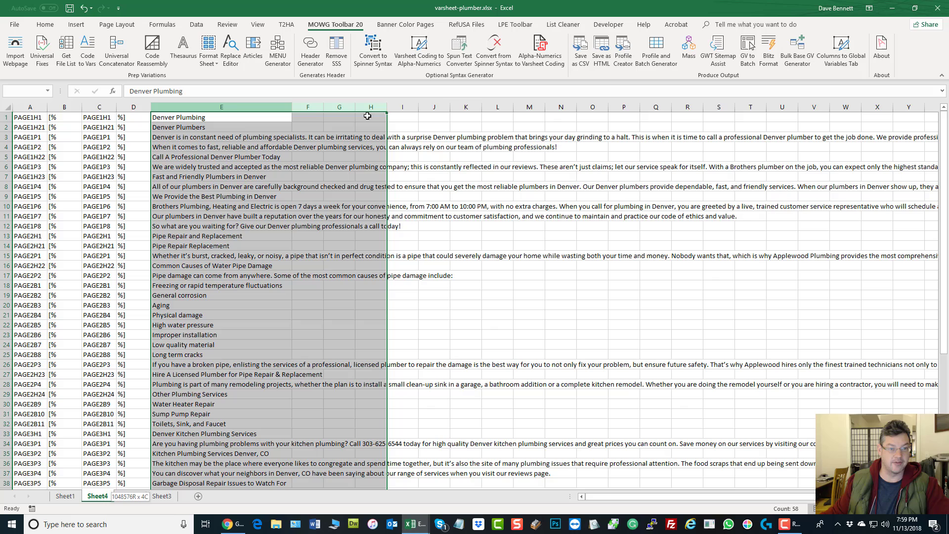
{"action": "right_click", "coordinate": [327, 196]}
{"action": "left_click", "coordinate": [371, 269]}
{"action": "left_click", "coordinate": [260, 223]}
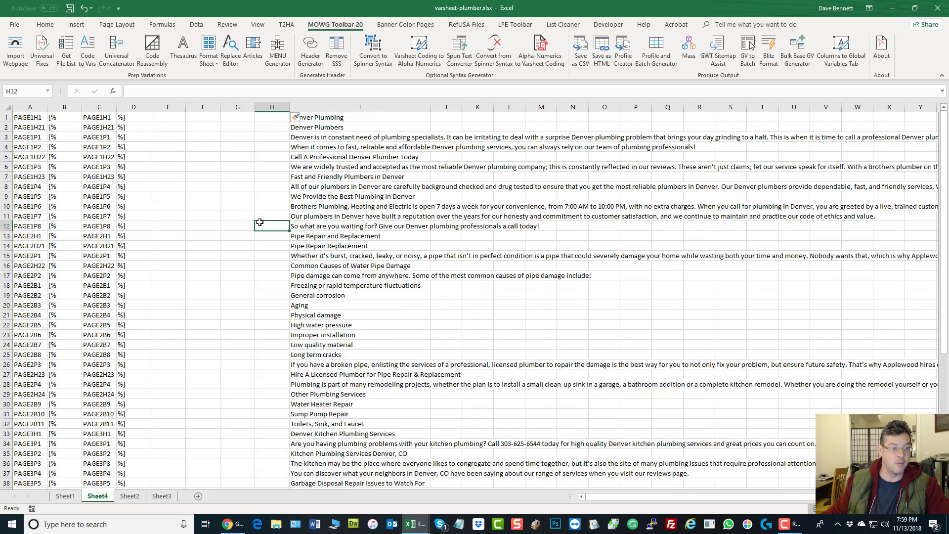
- Enter the formula =B1&C1&D1 in E1 to join the brackets and variable name into one code
{"action": "left_click", "coordinate": [156, 117]}
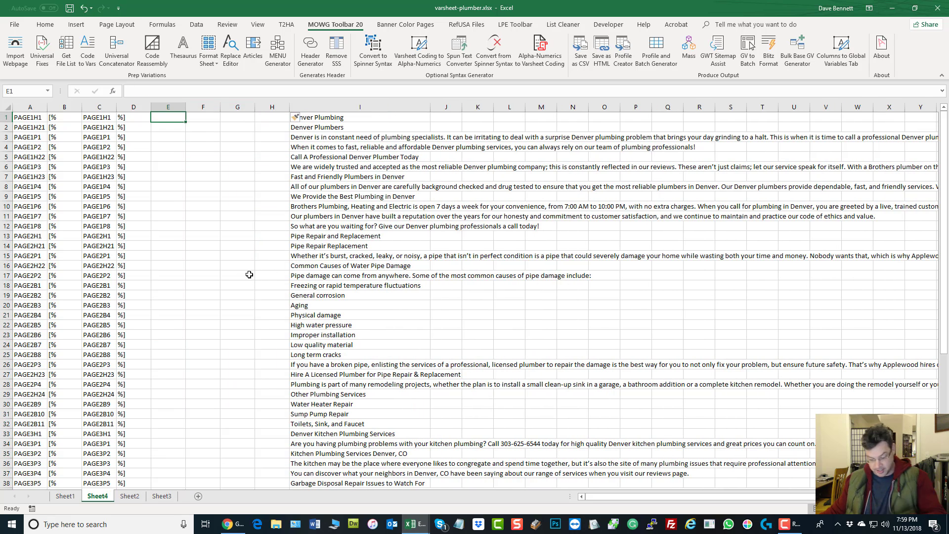
{"action": "type", "text": "="}
{"action": "left_click", "coordinate": [59, 118]}
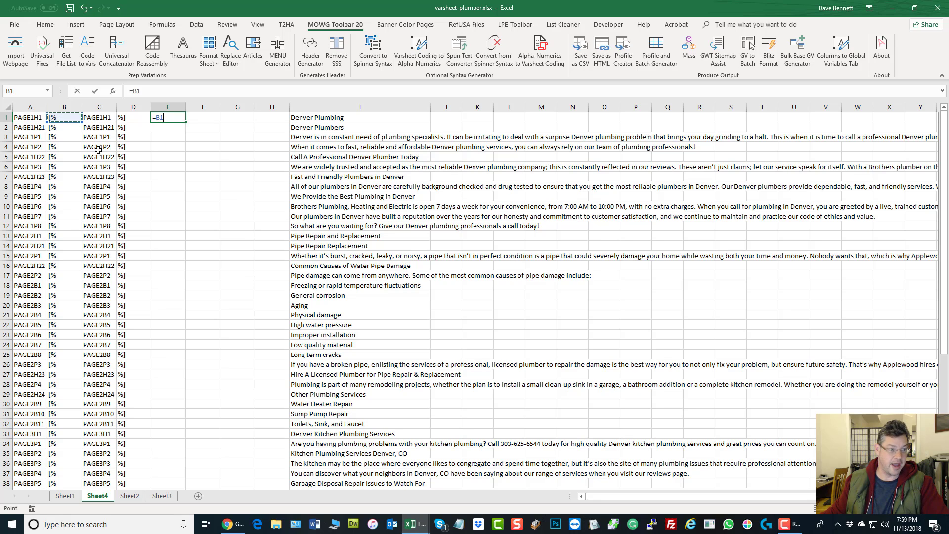
{"action": "type", "text": "&"}
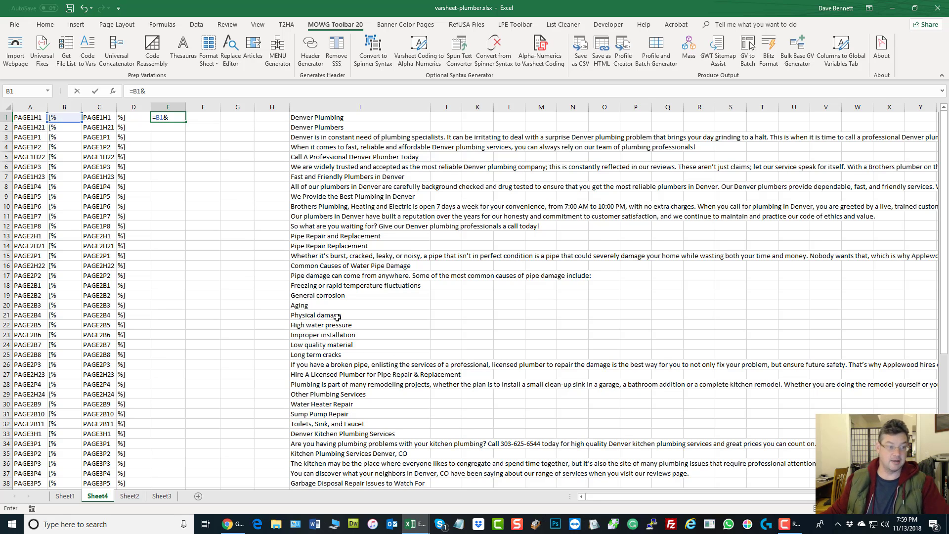
{"action": "left_click", "coordinate": [102, 119]}
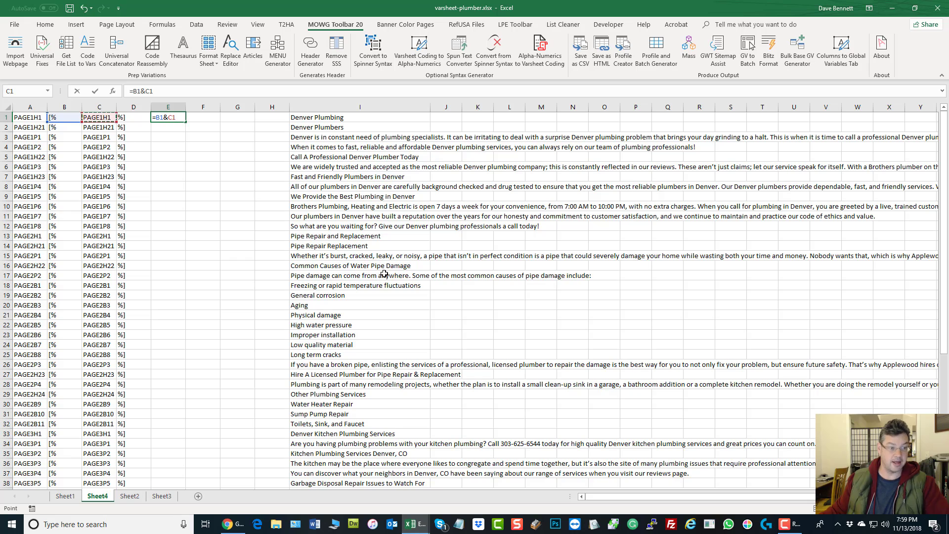
{"action": "type", "text": "&"}
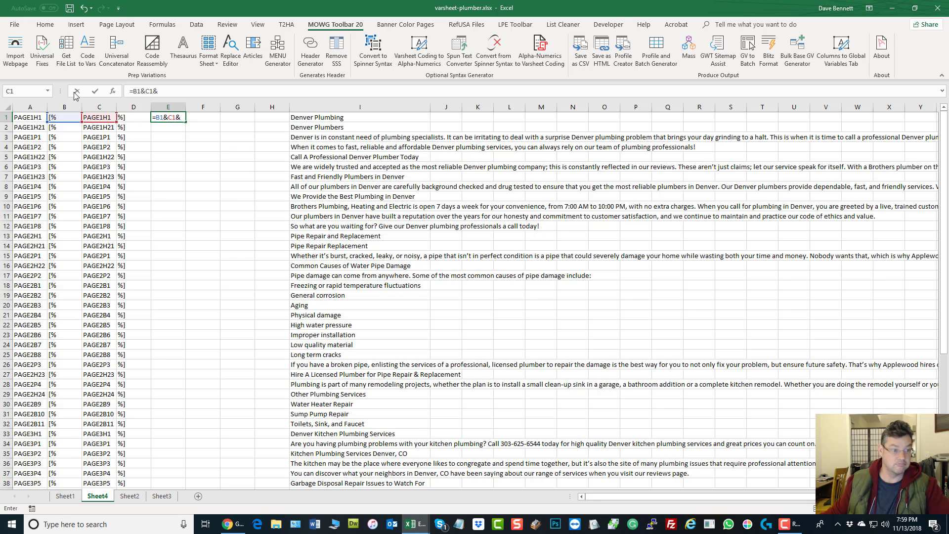
{"action": "left_click", "coordinate": [137, 117]}
{"action": "left_click", "coordinate": [95, 91]}
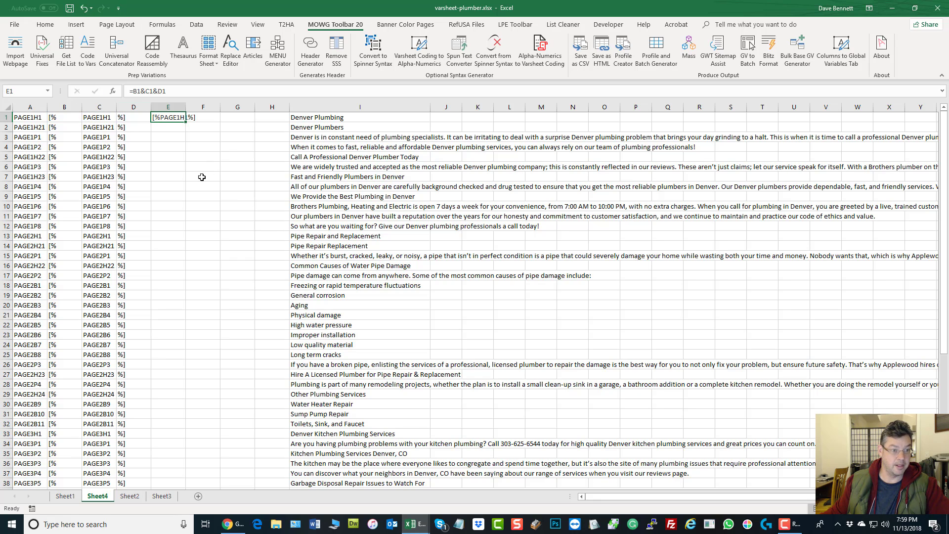
- Fill the joined-code formula in column E down to row 58 and fit the column width to its contents
{"action": "double_click", "coordinate": [185, 107]}
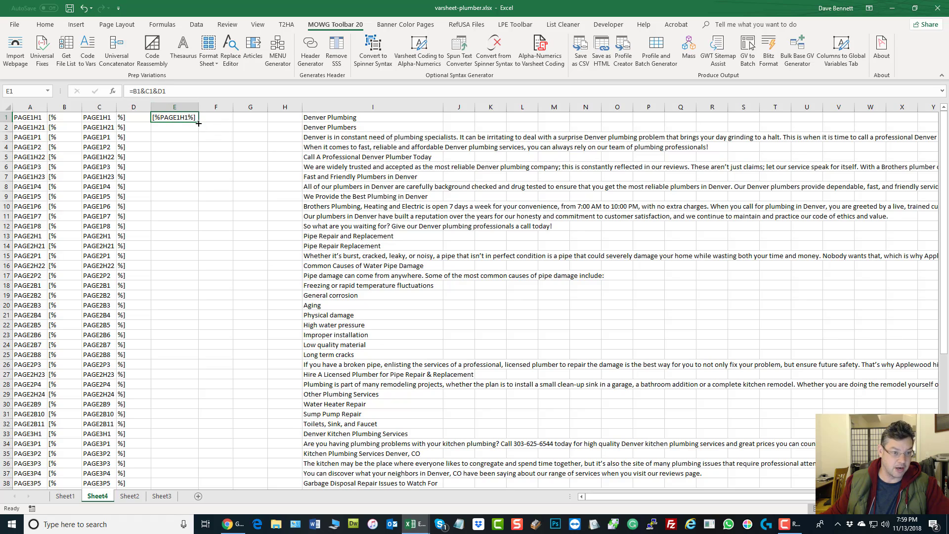
{"action": "left_click_drag", "start_coordinate": [198, 123], "coordinate": [200, 483]}
{"action": "scroll", "coordinate": [303, 369], "scroll_direction": "up", "scroll_amount": 7}
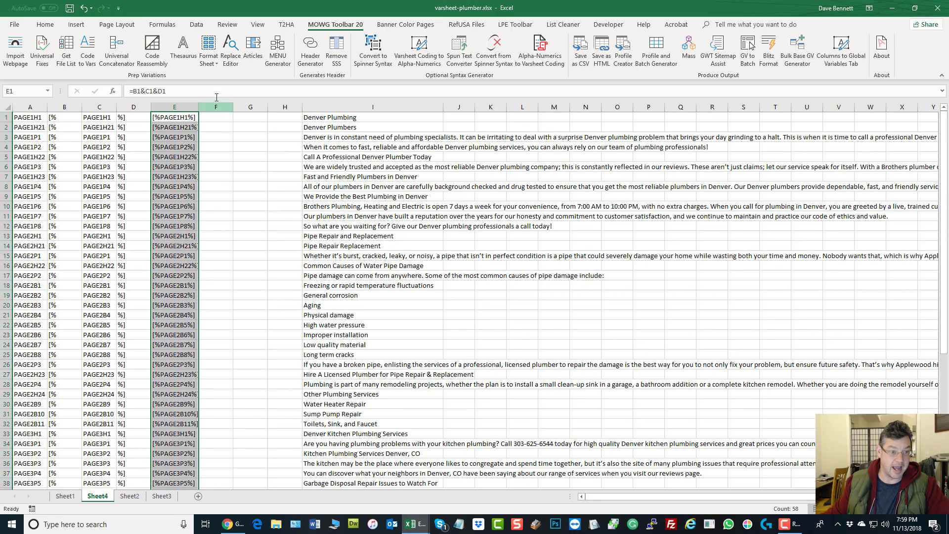
{"action": "double_click", "coordinate": [198, 107]}
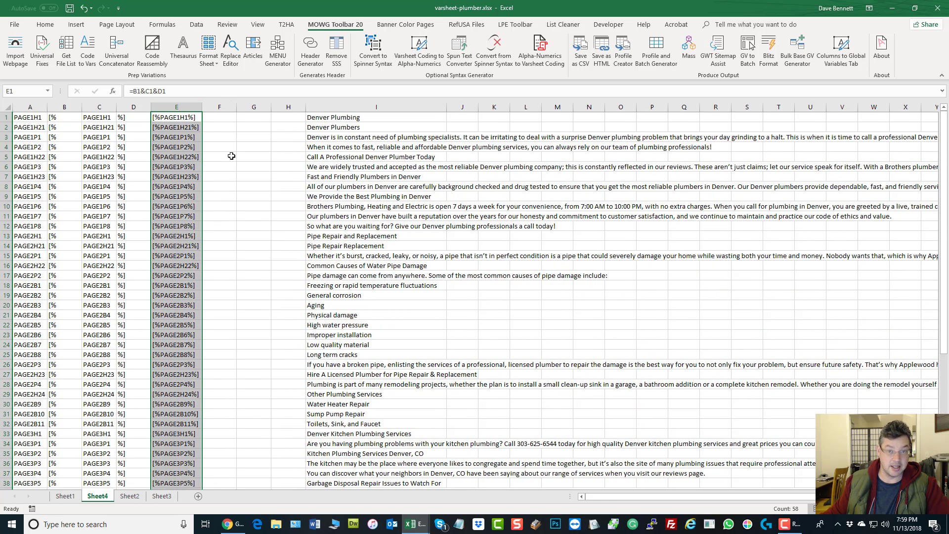
{"action": "left_click", "coordinate": [171, 195]}
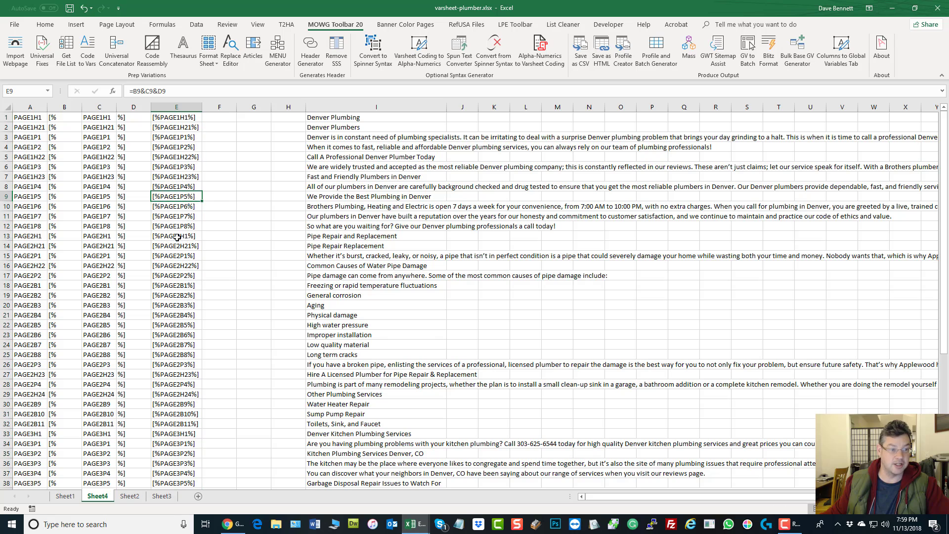
{"action": "left_click", "coordinate": [177, 237]}
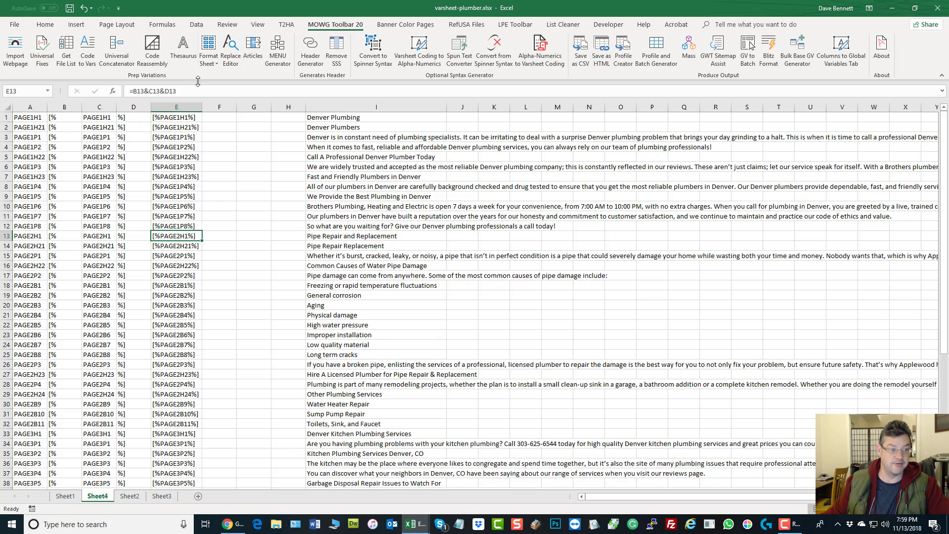
- Try to delete columns B to D while column E still holds the joining formulas
{"action": "left_click", "coordinate": [188, 118]}
{"action": "key", "text": "ctrl+shift+Down"}
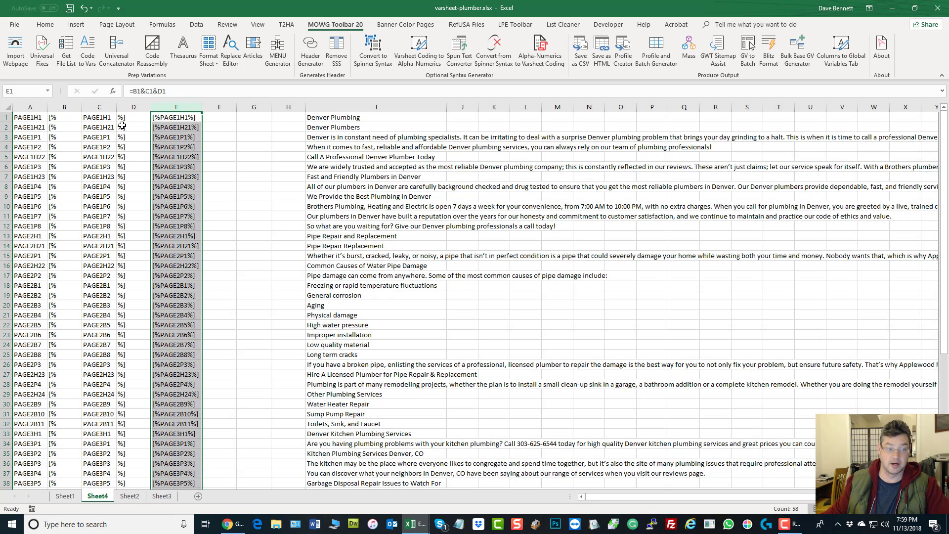
{"action": "left_click_drag", "start_coordinate": [127, 108], "coordinate": [74, 107]}
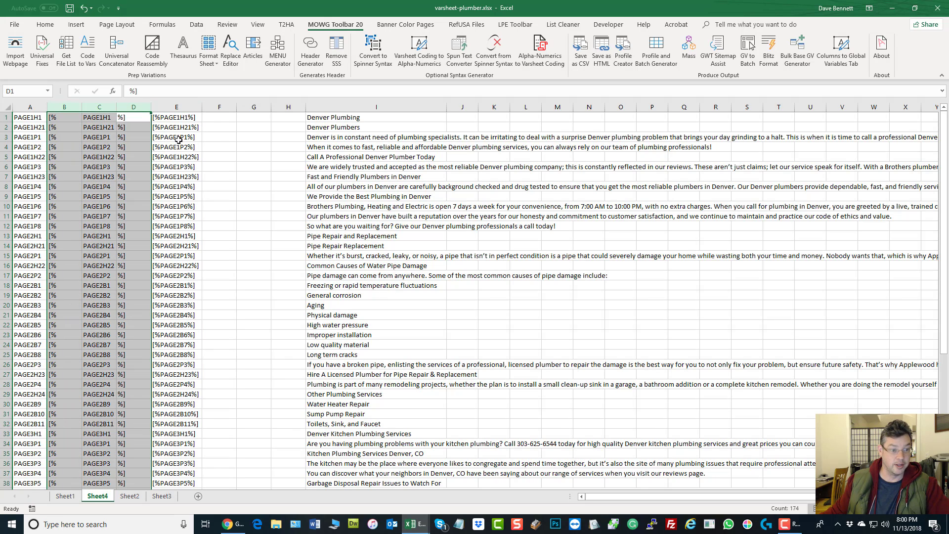
{"action": "right_click", "coordinate": [74, 184]}
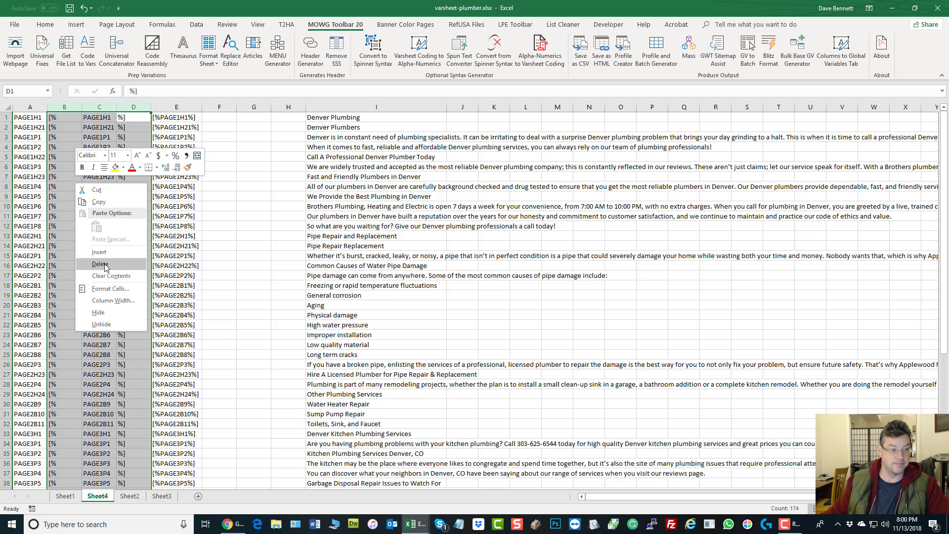
{"action": "left_click", "coordinate": [101, 264]}
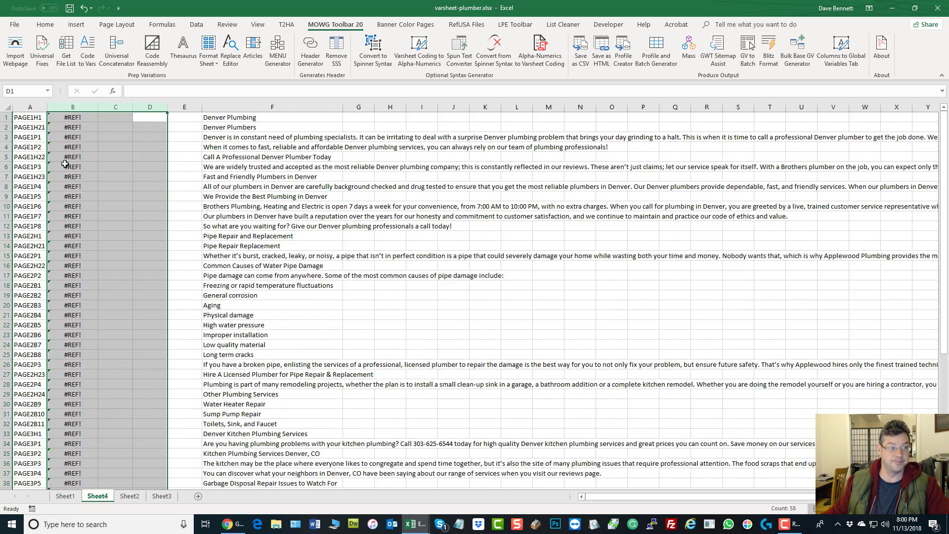
{"action": "left_click", "coordinate": [81, 8]}
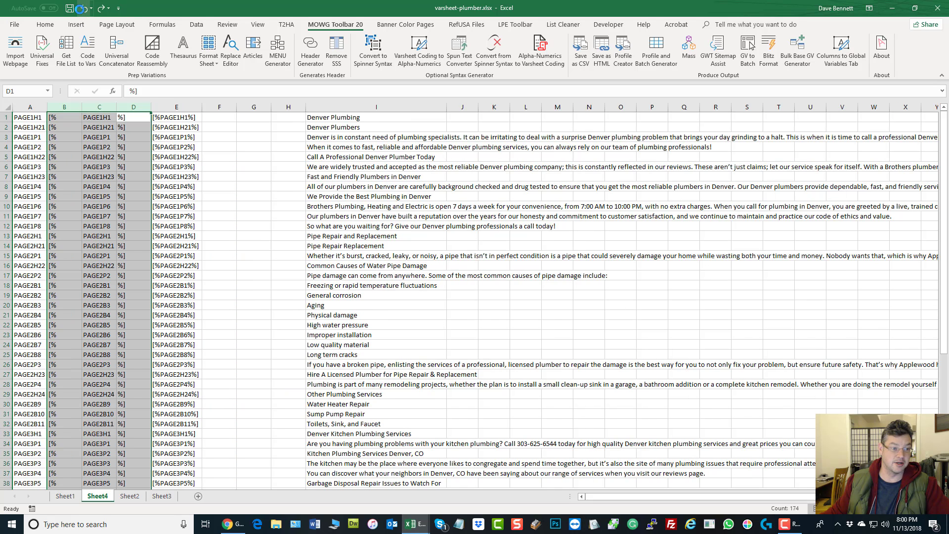
- Replace the formulas in column E with their values by copying the column and pasting it over itself as values
{"action": "left_click", "coordinate": [177, 107]}
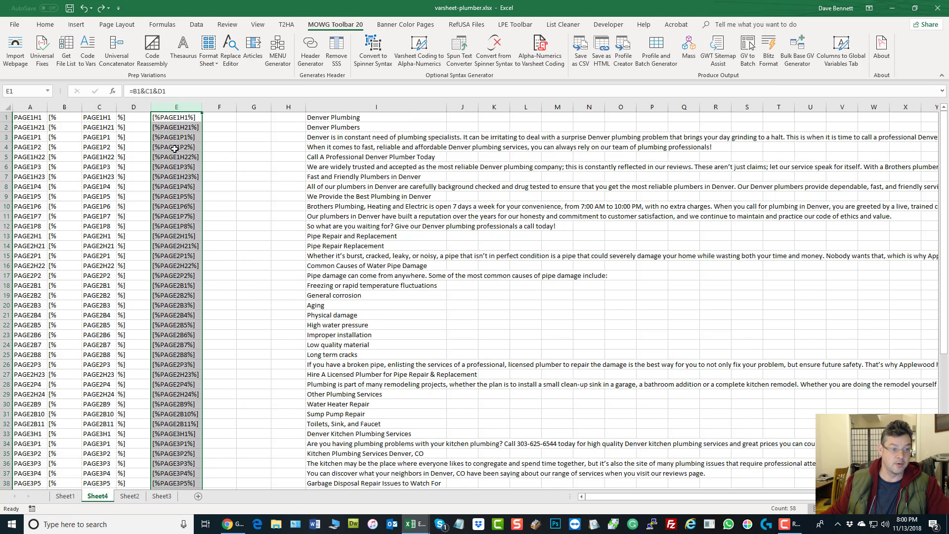
{"action": "right_click", "coordinate": [176, 149]}
{"action": "left_click", "coordinate": [198, 168]}
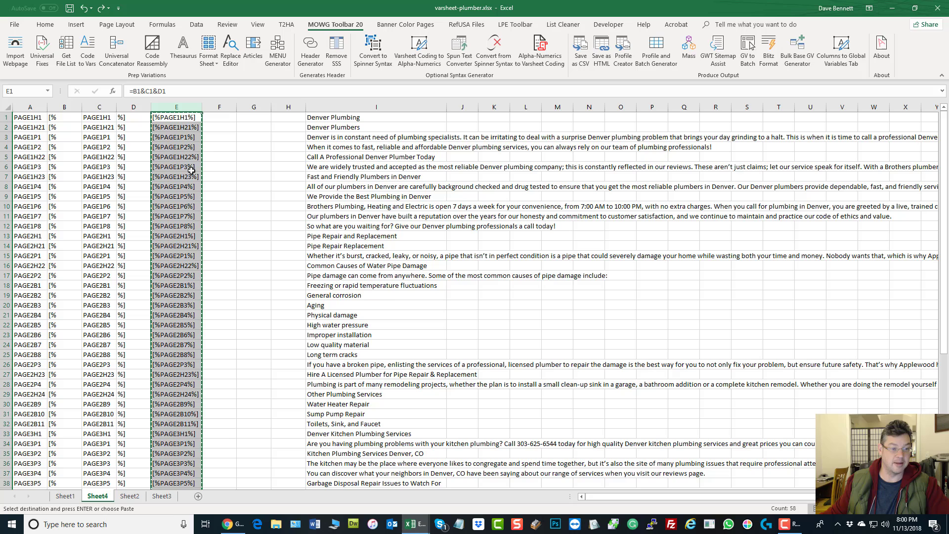
{"action": "right_click", "coordinate": [176, 131]}
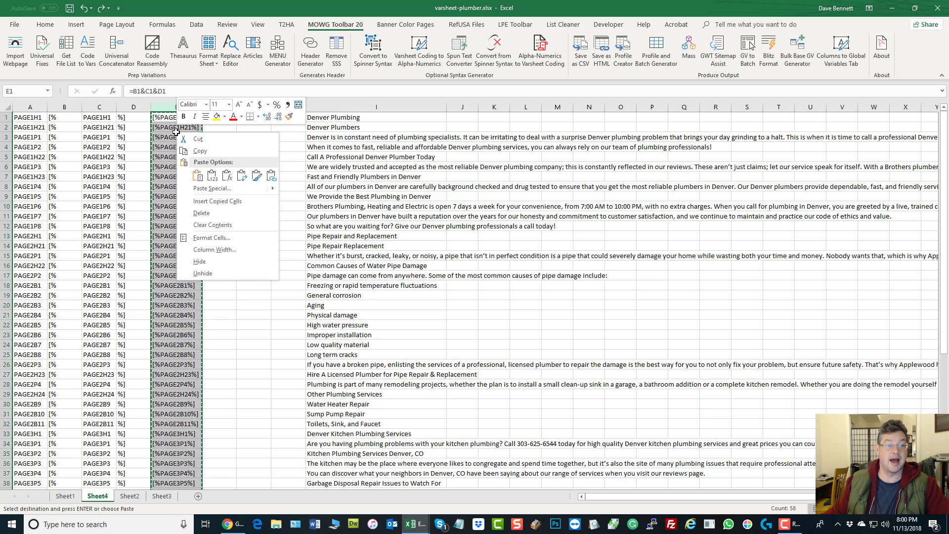
{"action": "left_click", "coordinate": [212, 176]}
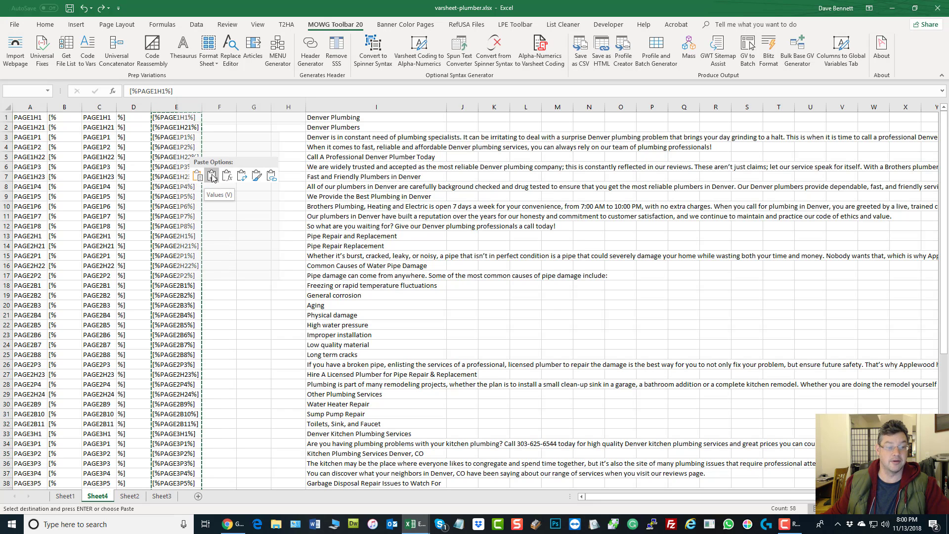
{"action": "left_click", "coordinate": [184, 187]}
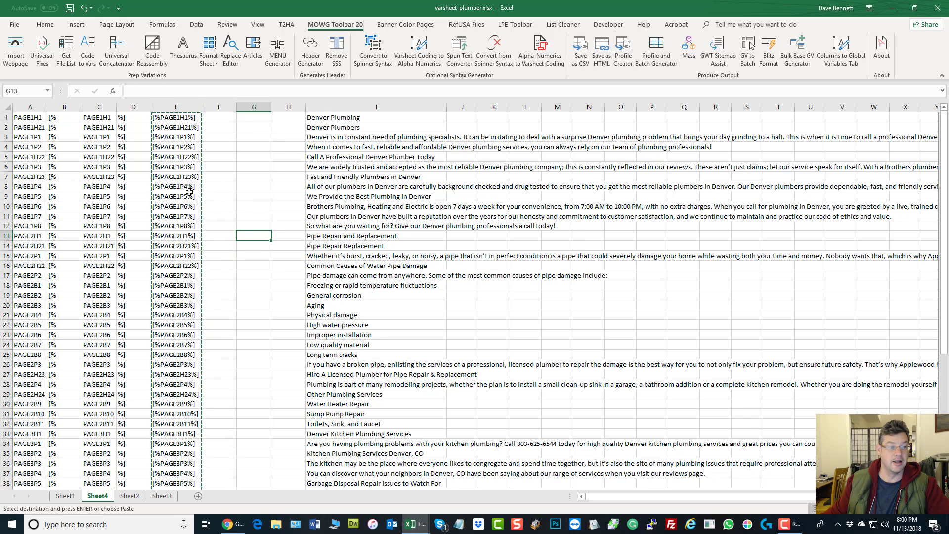
- Delete columns B to D, which hold the separate opening brackets, variable names and closing brackets
{"action": "left_click", "coordinate": [134, 107]}
{"action": "left_click_drag", "start_coordinate": [104, 113], "coordinate": [66, 107]}
{"action": "right_click", "coordinate": [73, 137]}
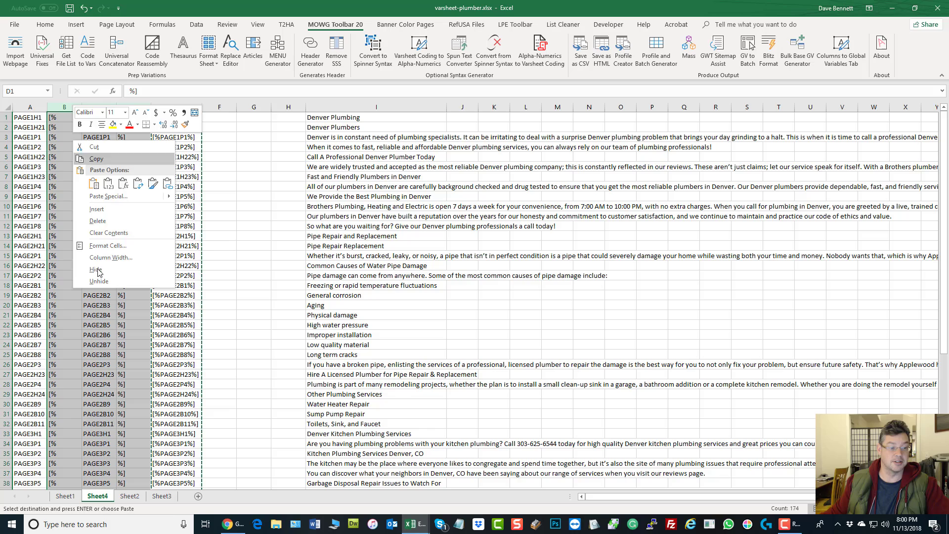
{"action": "left_click", "coordinate": [96, 221]}
- Delete the three empty columns C to E between the bracketed codes and the content
{"action": "left_click_drag", "start_coordinate": [184, 107], "coordinate": [116, 108]}
{"action": "right_click", "coordinate": [105, 168]}
{"action": "left_click", "coordinate": [140, 257]}
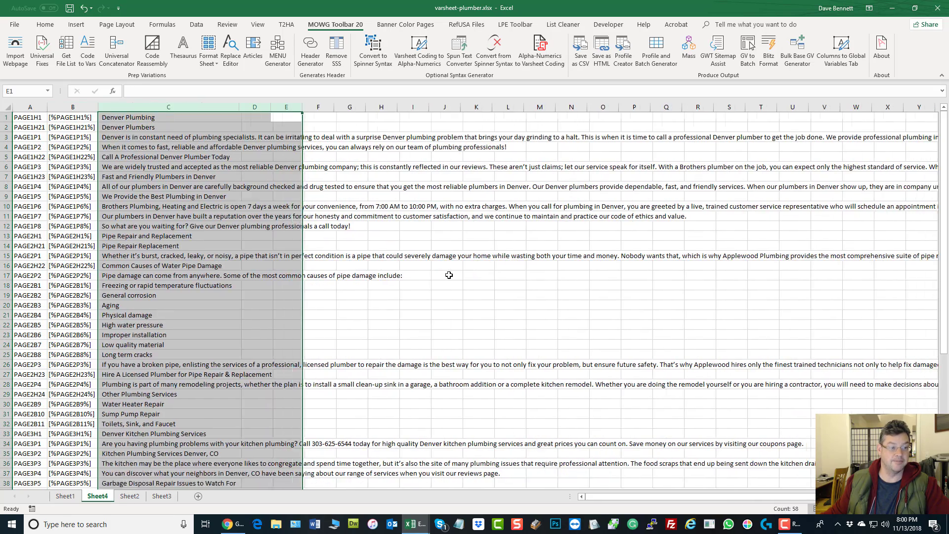
{"action": "left_click", "coordinate": [444, 275]}
- Insert a blank row above the data and enter the headers Title, Code and Value in A1 to C1
{"action": "left_click", "coordinate": [7, 117]}
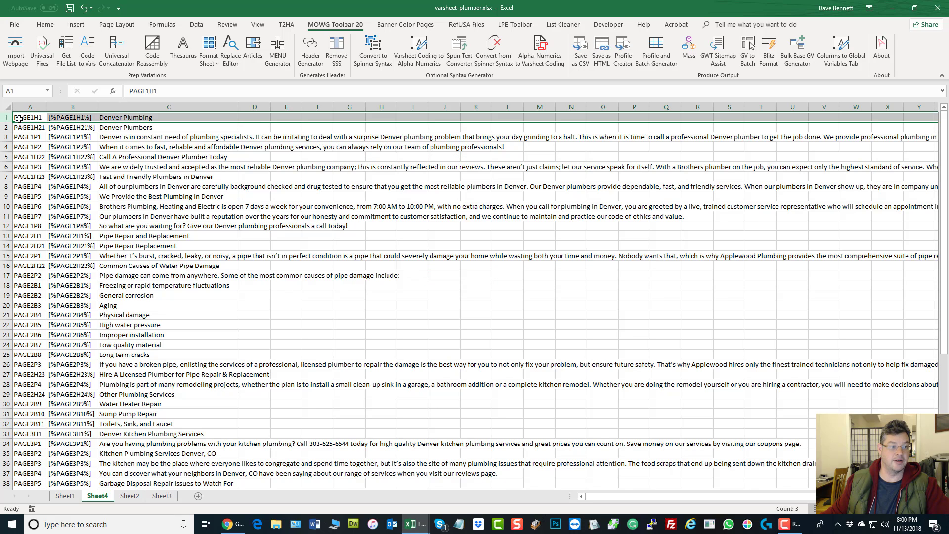
{"action": "right_click", "coordinate": [20, 118]}
{"action": "left_click", "coordinate": [53, 189]}
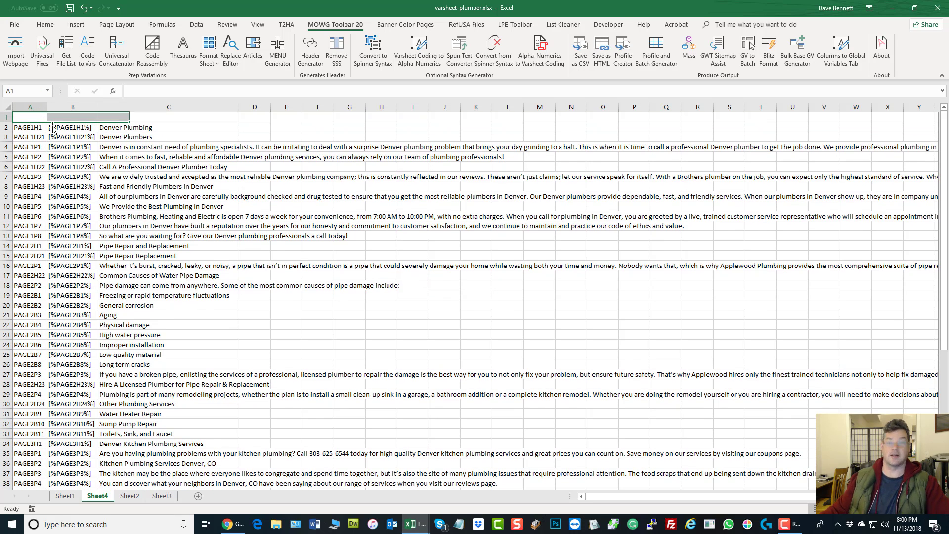
{"action": "left_click", "coordinate": [35, 118]}
{"action": "type", "text": "Title"}
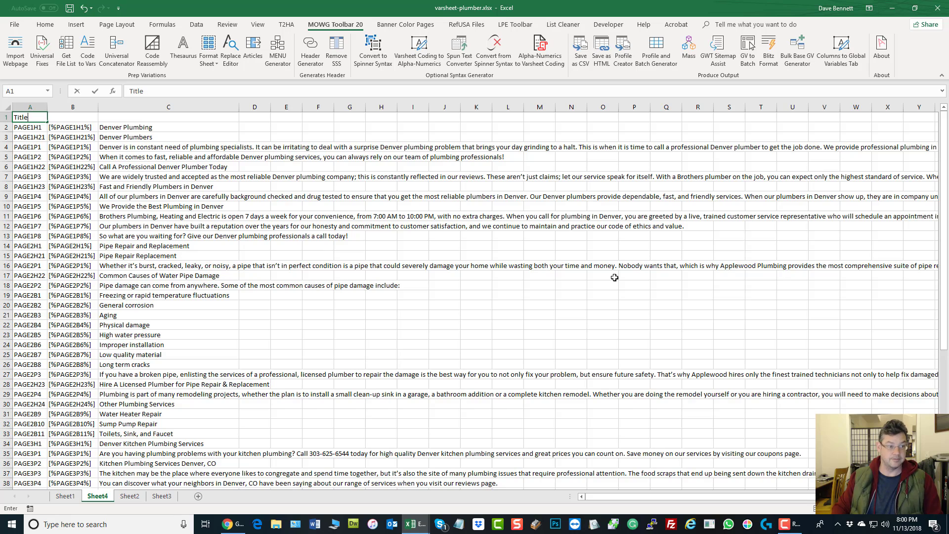
{"action": "key", "text": "Tab"}
{"action": "type", "text": "C"}
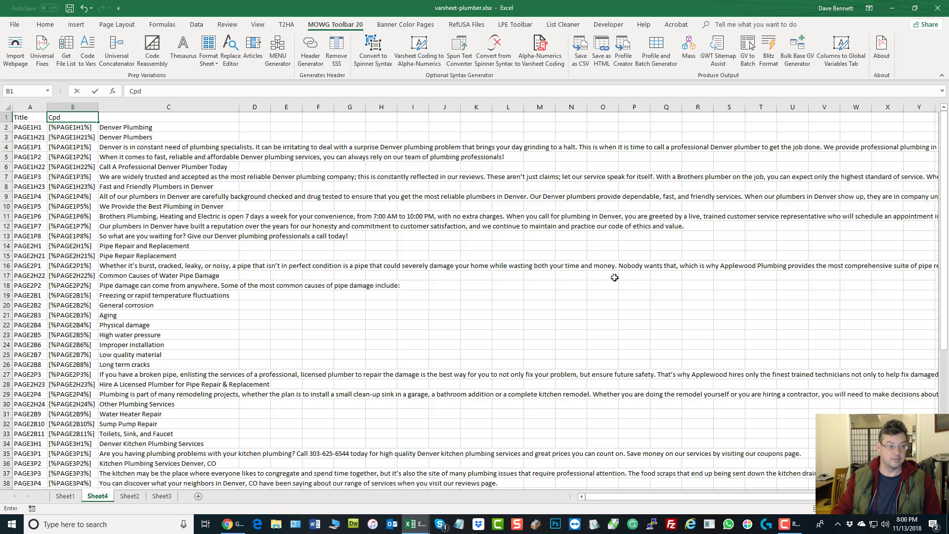
{"action": "key", "text": "Tab"}
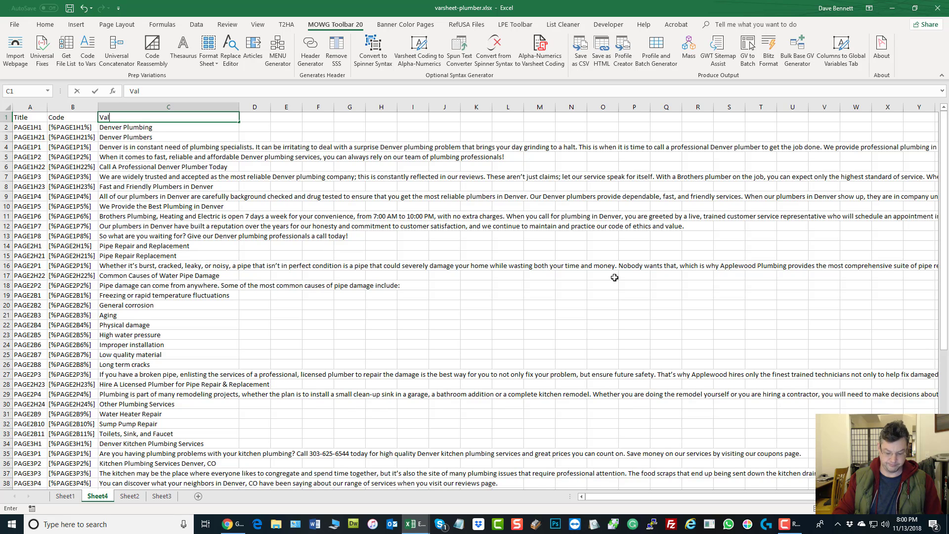
{"action": "type", "text": "Value"}
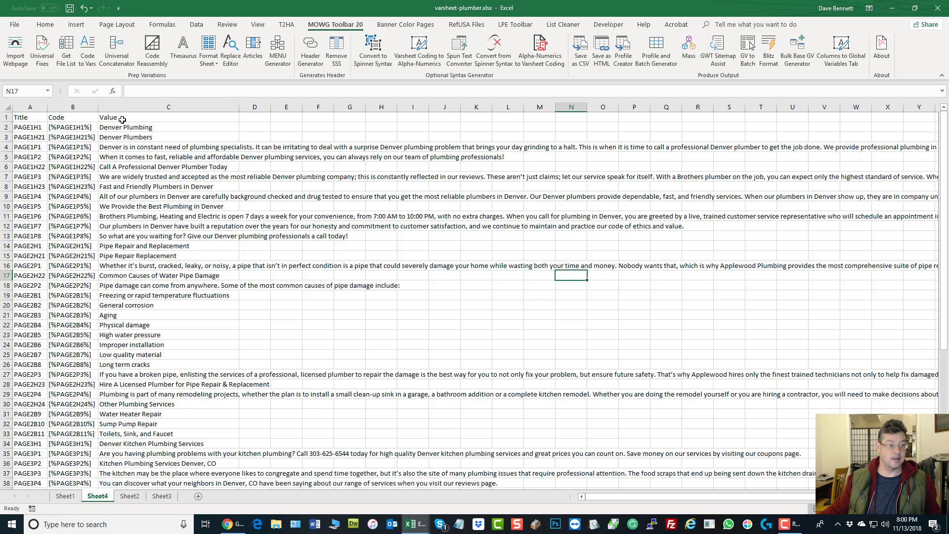
- Make the Title, Code and Value headers bold and save the workbook
{"action": "left_click_drag", "start_coordinate": [121, 118], "coordinate": [29, 117]}
{"action": "key", "text": "ctrl+b"}
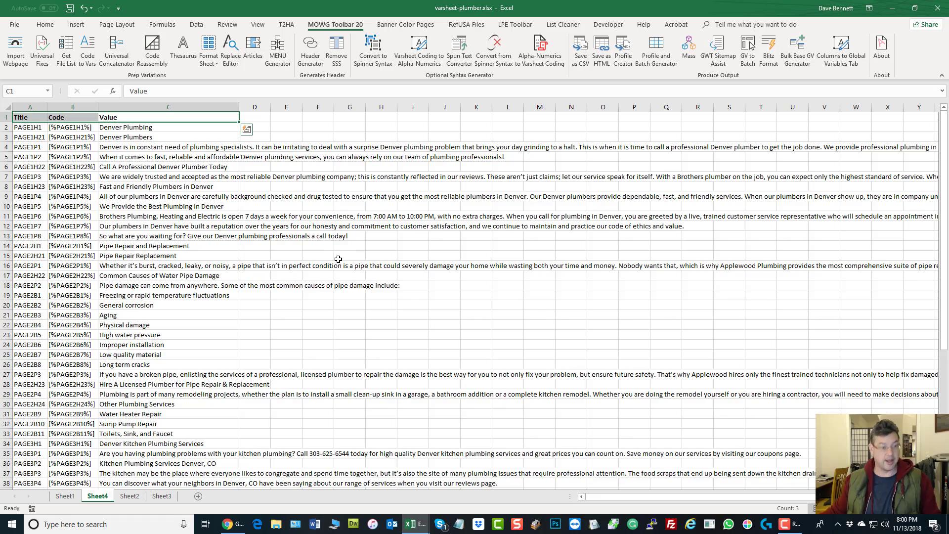
{"action": "left_click", "coordinate": [508, 315]}
{"action": "left_click", "coordinate": [69, 8]}
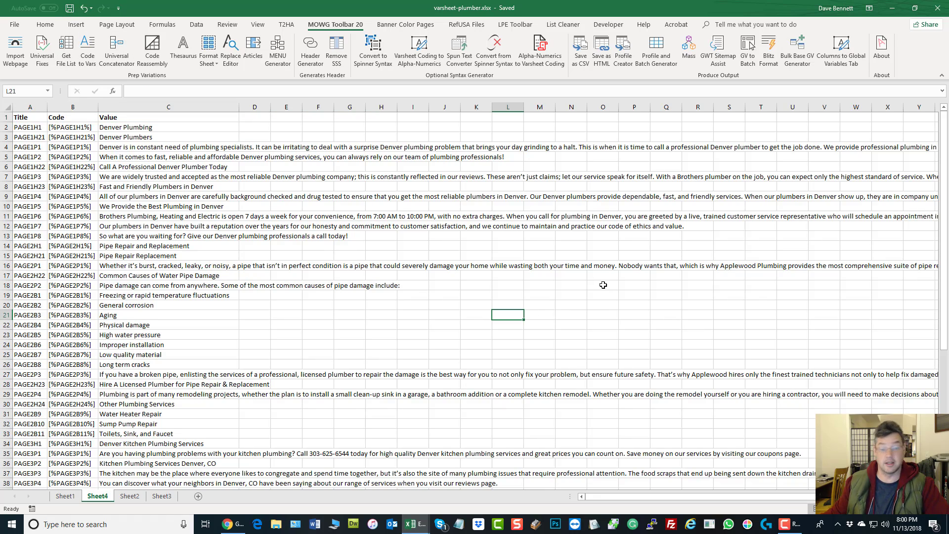
{"action": "scroll", "coordinate": [153, 297], "scroll_direction": "down", "scroll_amount": 9}
{"action": "scroll", "coordinate": [160, 305], "scroll_direction": "up", "scroll_amount": 9}
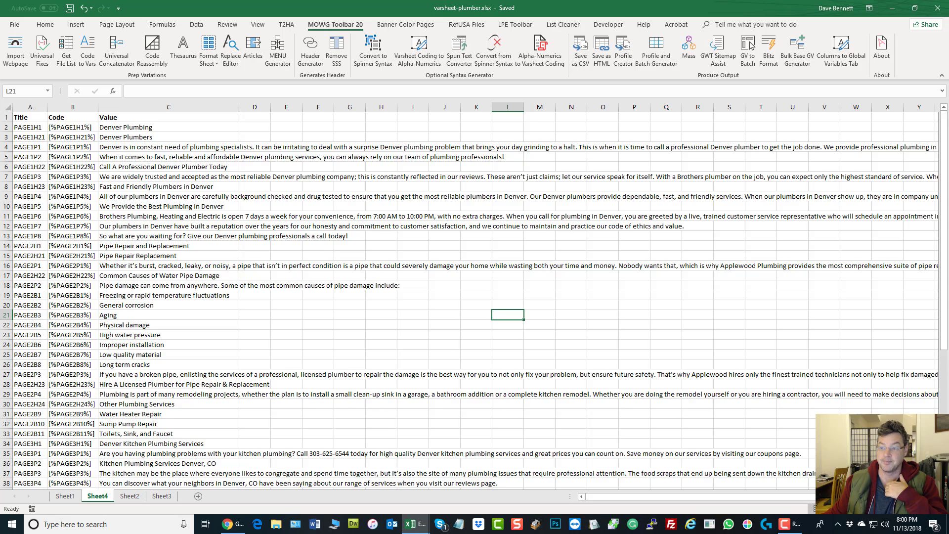
- Switch to the Global Variables page in Chrome and export the website's variables as an Excel file
{"action": "left_click_drag", "start_coordinate": [948, 57], "coordinate": [948, 30]}
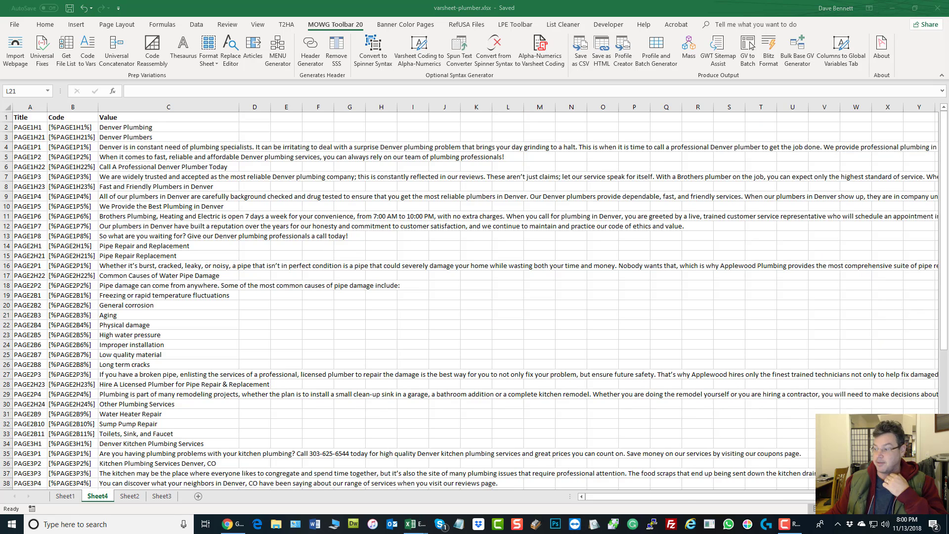
{"action": "left_click_drag", "start_coordinate": [948, 102], "coordinate": [435, 1]}
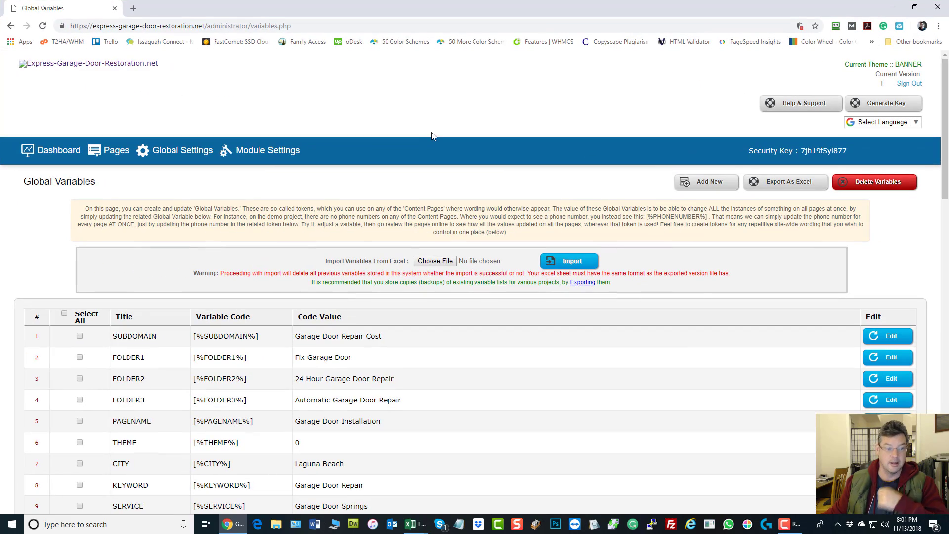
{"action": "left_click", "coordinate": [789, 188]}
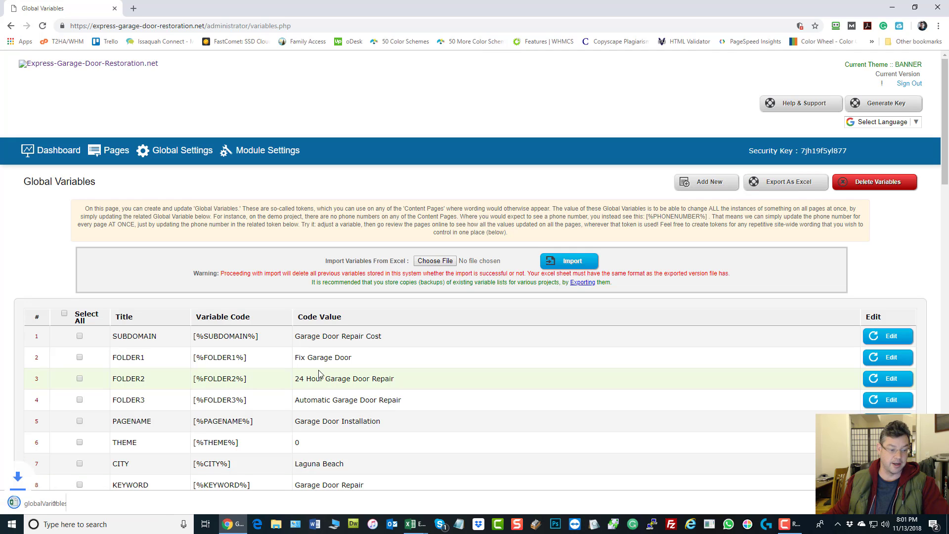
- Open the exported globalVariables (1).xlsx in Excel and examine its column layout and sheet name
{"action": "left_click", "coordinate": [55, 503]}
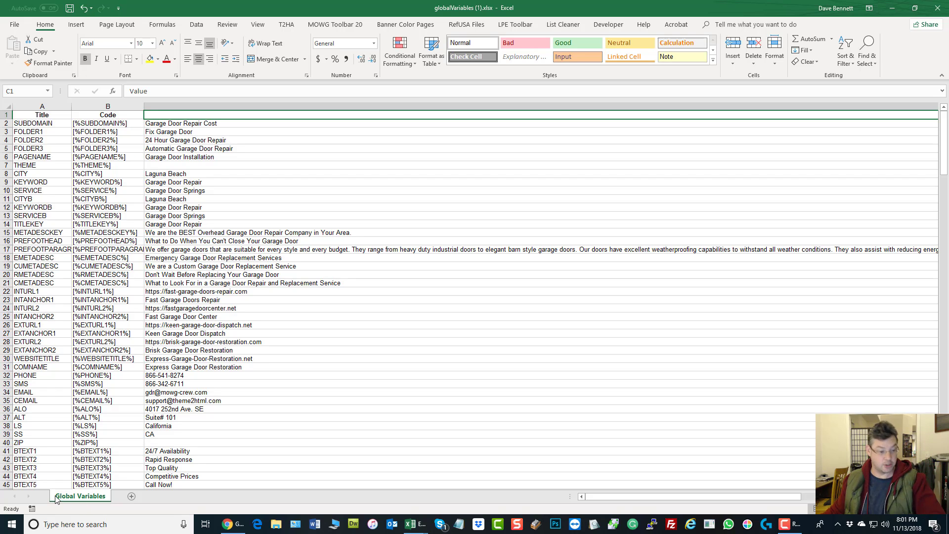
{"action": "double_click", "coordinate": [88, 497]}
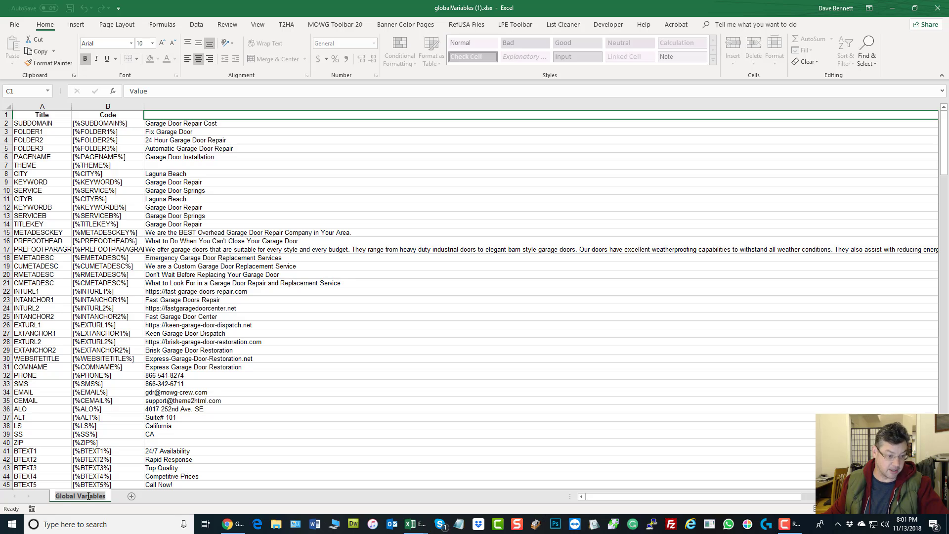
{"action": "left_click", "coordinate": [346, 378]}
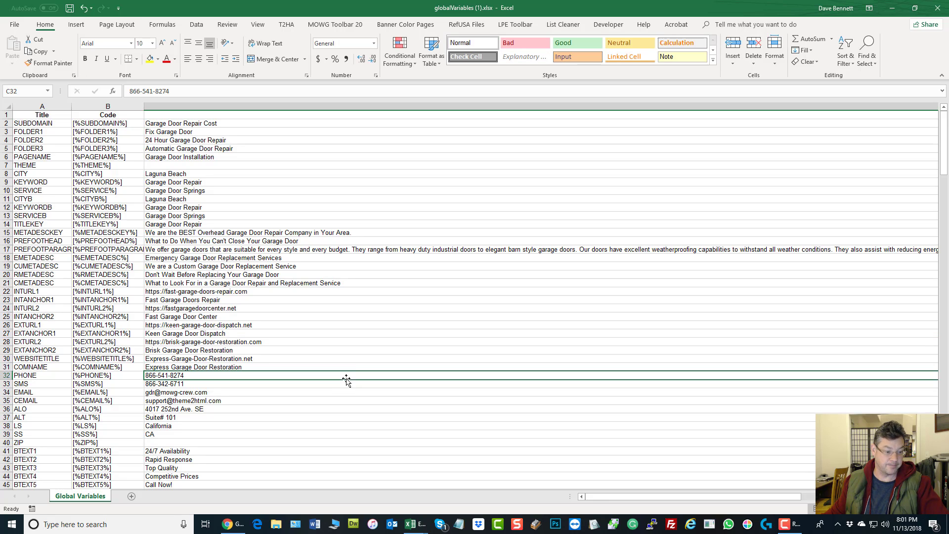
- Arrange the globalVariables (1).xlsx and varsheet-plumber.xlsx windows side by side on the desktop
{"action": "left_click", "coordinate": [940, 8]}
{"action": "left_click_drag", "start_coordinate": [506, 9], "coordinate": [948, 99]}
{"action": "left_click", "coordinate": [397, 197]}
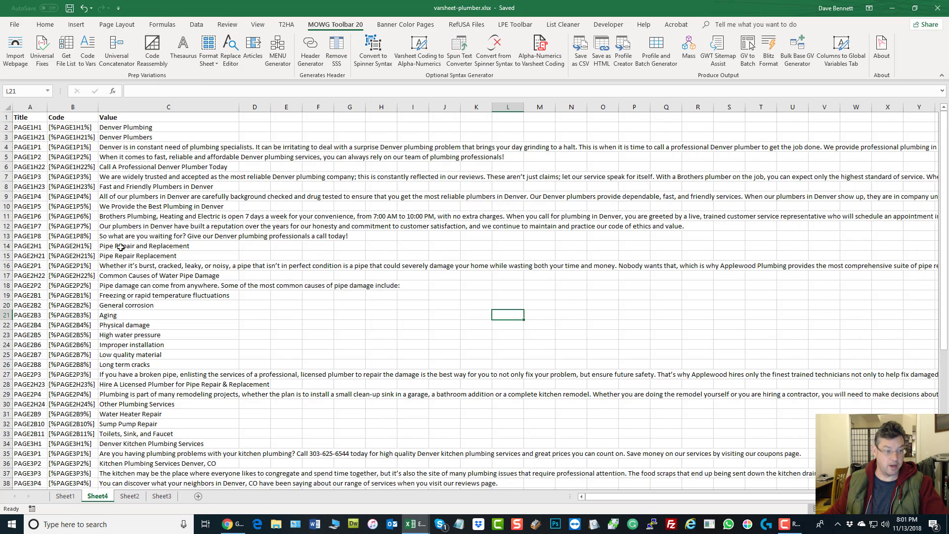
{"action": "double_click", "coordinate": [343, 11]}
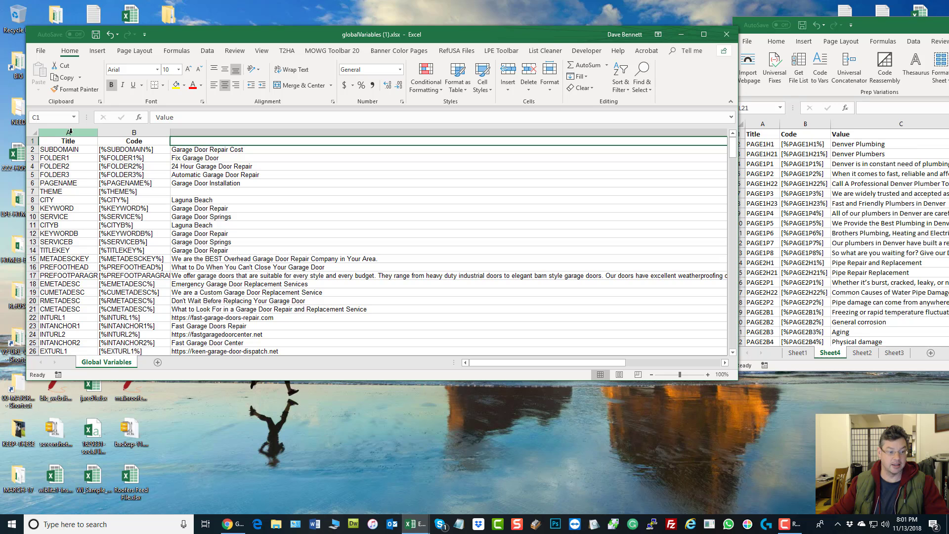
- Delete columns A to C with all the old variables from the Global Variables sheet of globalVariables (1).xlsx
{"action": "left_click_drag", "start_coordinate": [70, 132], "coordinate": [207, 139]}
{"action": "right_click", "coordinate": [226, 184]}
{"action": "left_click", "coordinate": [250, 273]}
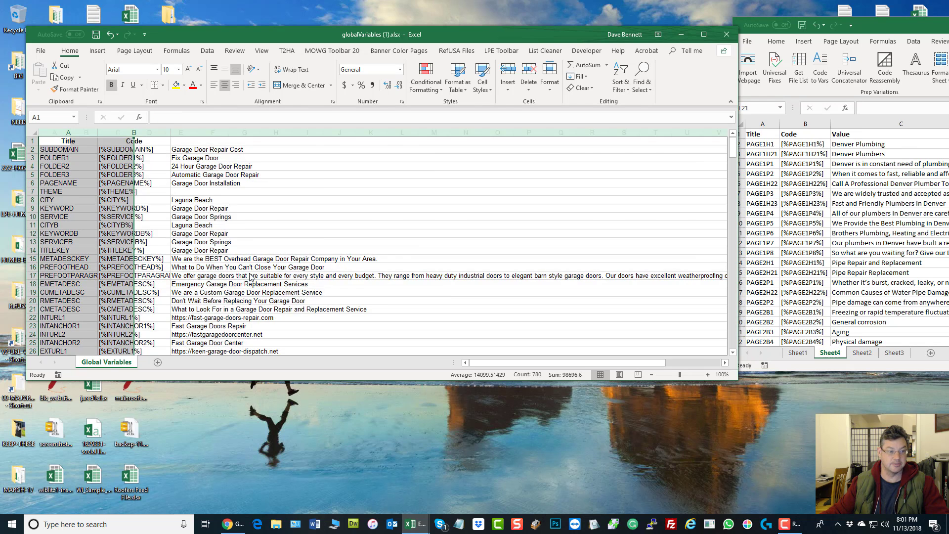
{"action": "left_click", "coordinate": [339, 249]}
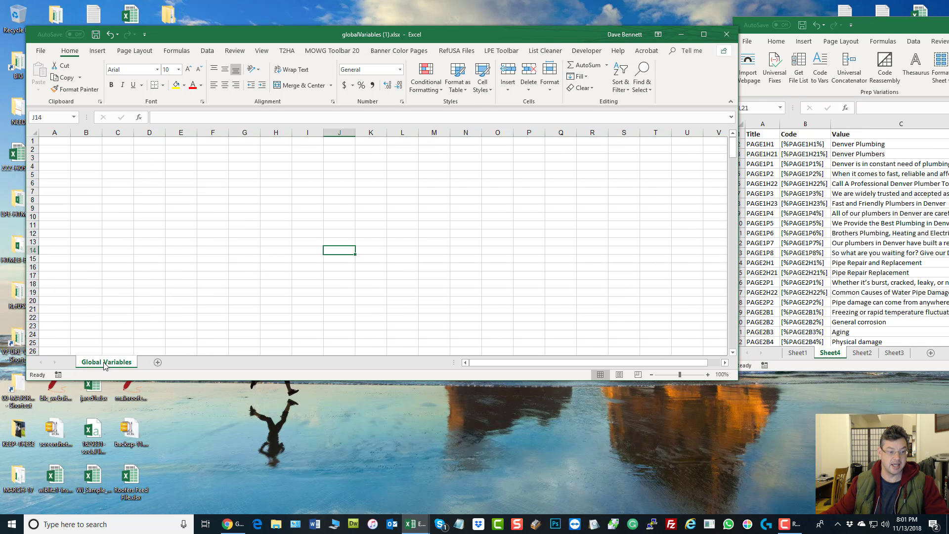
- Copy the Title, Code and Value columns from Sheet4 of varsheet-plumber.xlsx into the Global Variables sheet starting at A1
{"action": "left_click_drag", "start_coordinate": [766, 126], "coordinate": [846, 124]}
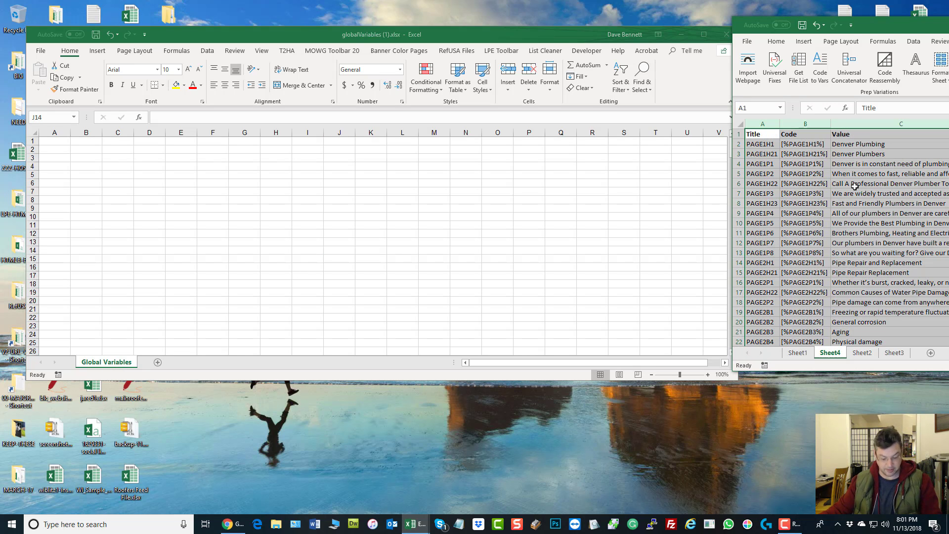
{"action": "key", "text": "ctrl+c"}
{"action": "left_click", "coordinate": [75, 152]}
{"action": "left_click", "coordinate": [55, 142]}
{"action": "key", "text": "ctrl+v"}
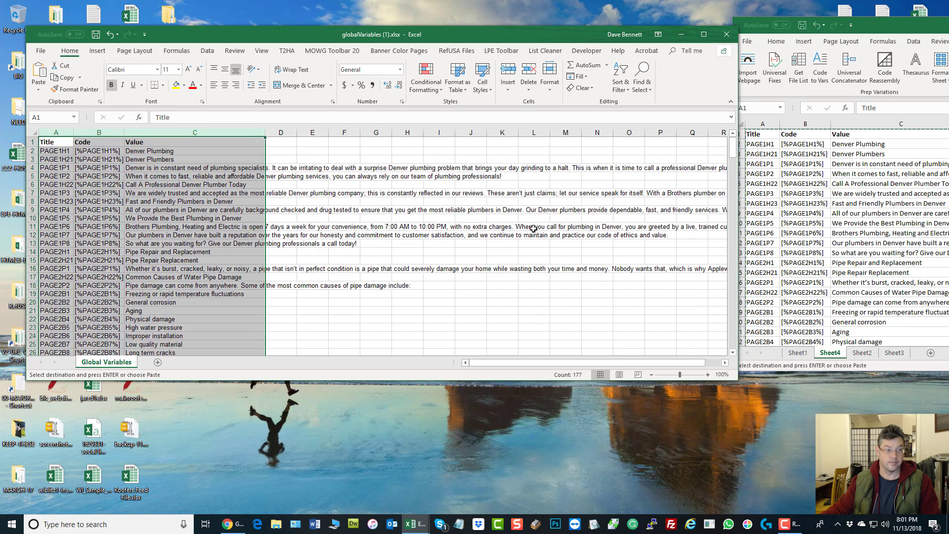
{"action": "left_click", "coordinate": [533, 228]}
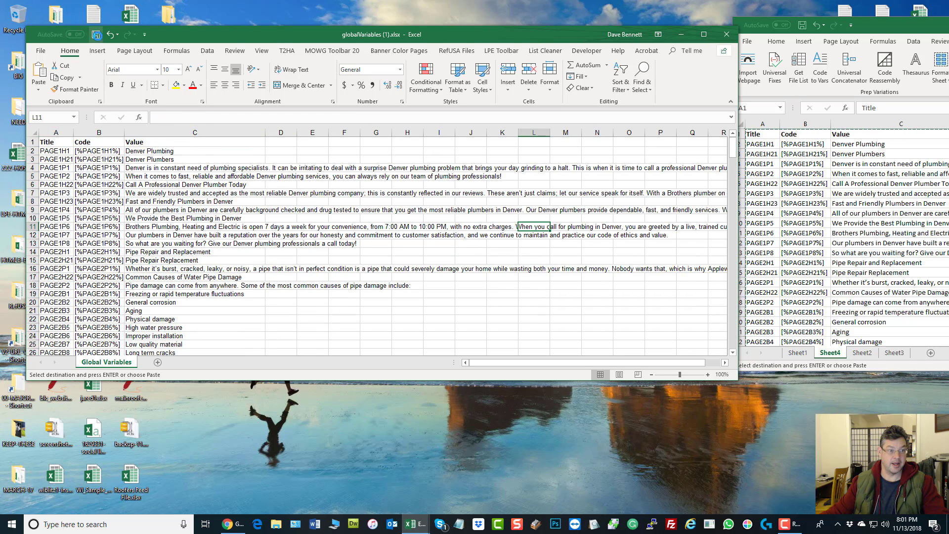
- Save and close globalVariables (1).xlsx, and return to the website's Global Variables page in Chrome
{"action": "left_click", "coordinate": [97, 36]}
{"action": "left_click_drag", "start_coordinate": [574, 38], "coordinate": [509, 45]}
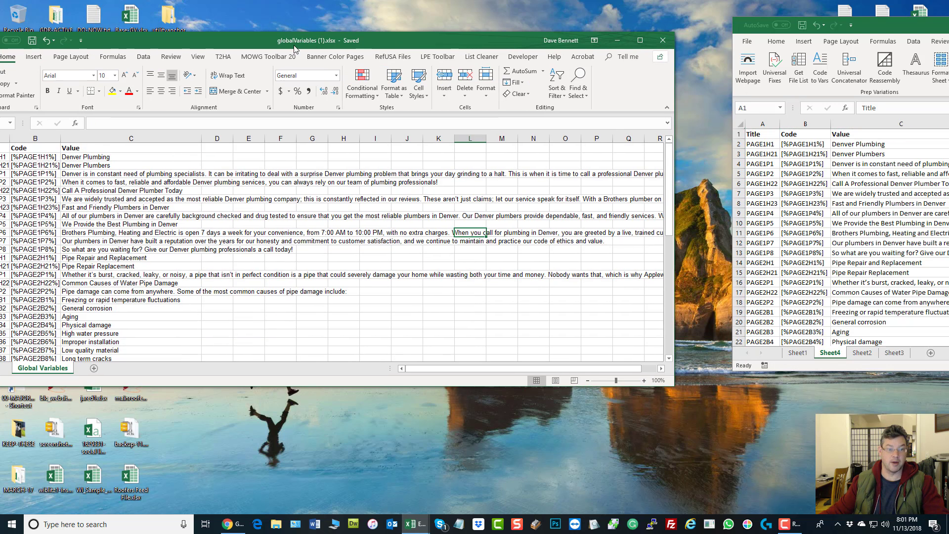
{"action": "left_click", "coordinate": [662, 41]}
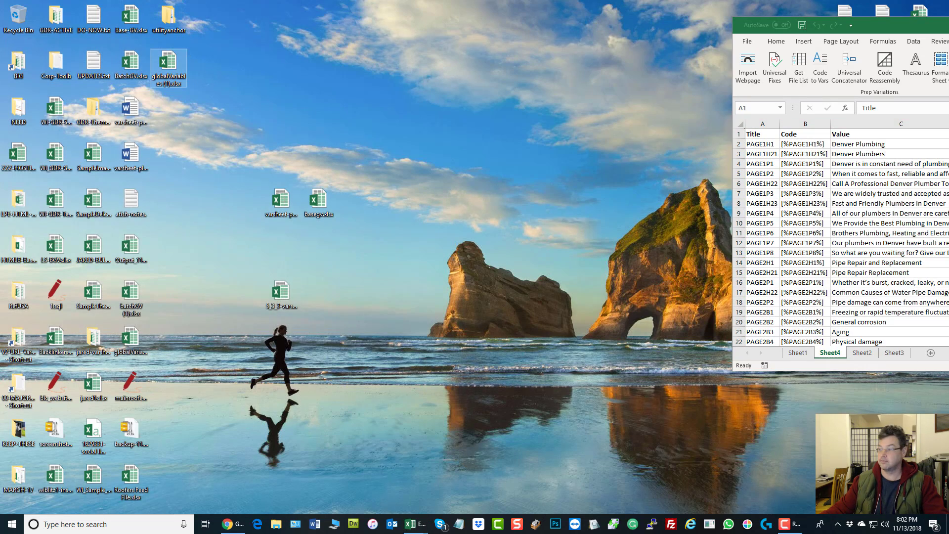
{"action": "left_click", "coordinate": [233, 524]}
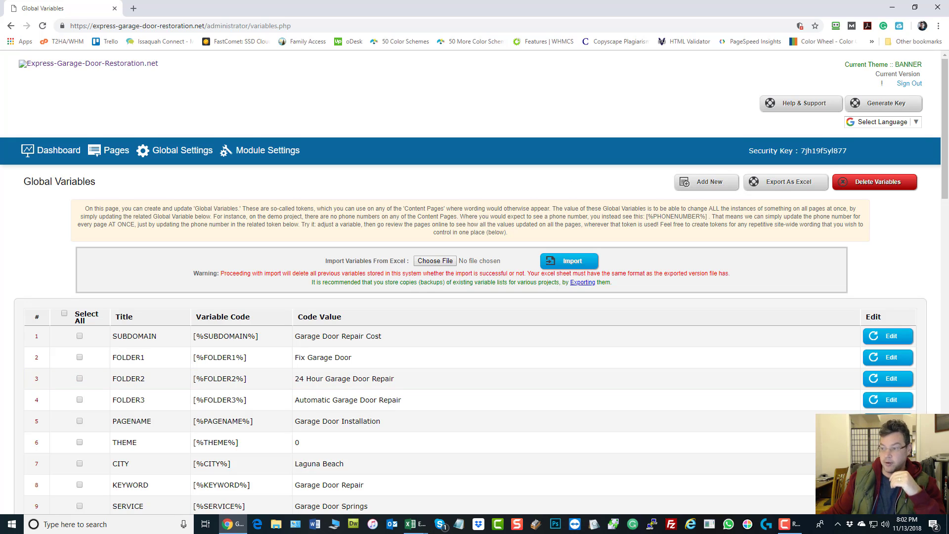
- Switch back to varsheet-plumber.xlsx in Excel, show Sheet1 in a maximized window and display the MOWG Toolbar 20 commands
{"action": "left_click_drag", "start_coordinate": [948, 5], "coordinate": [509, 0]}
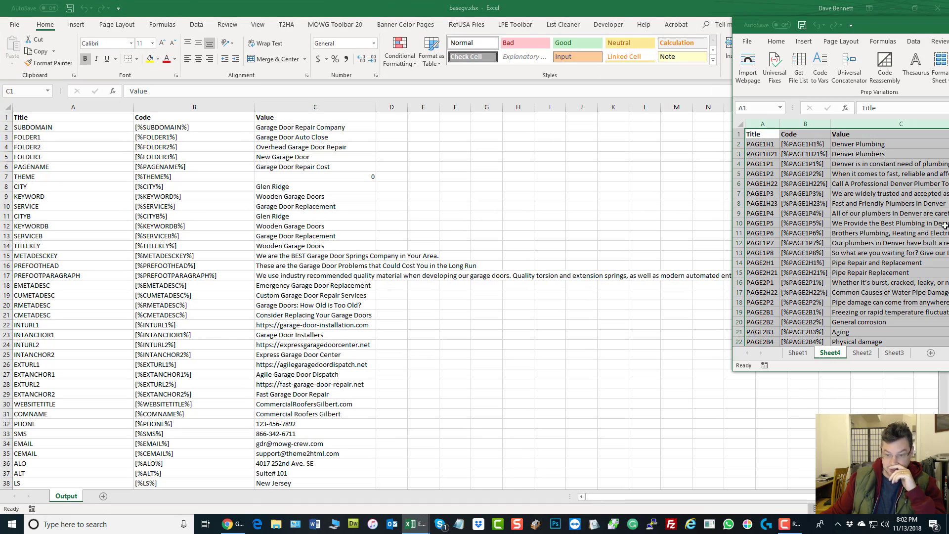
{"action": "left_click", "coordinate": [798, 352]}
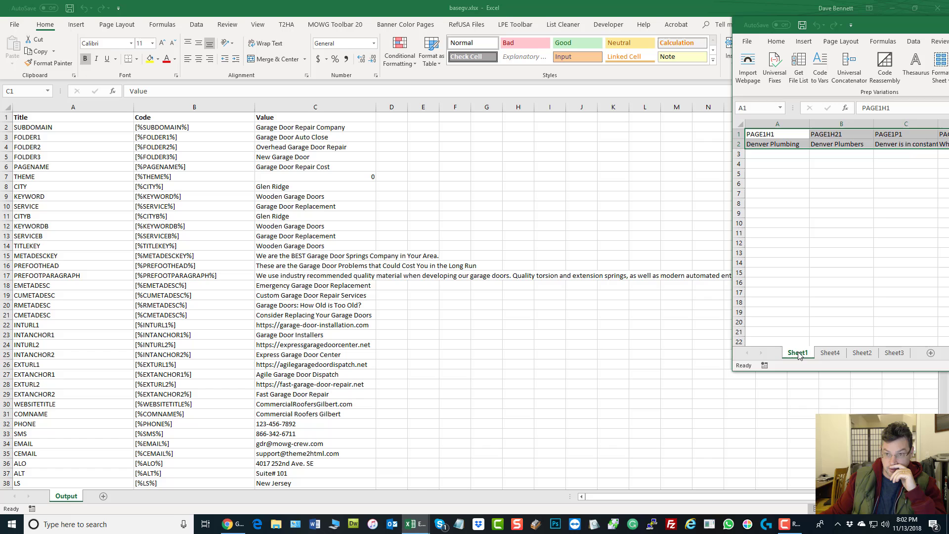
{"action": "left_click", "coordinate": [796, 259]}
{"action": "left_click_drag", "start_coordinate": [947, 25], "coordinate": [297, 0]}
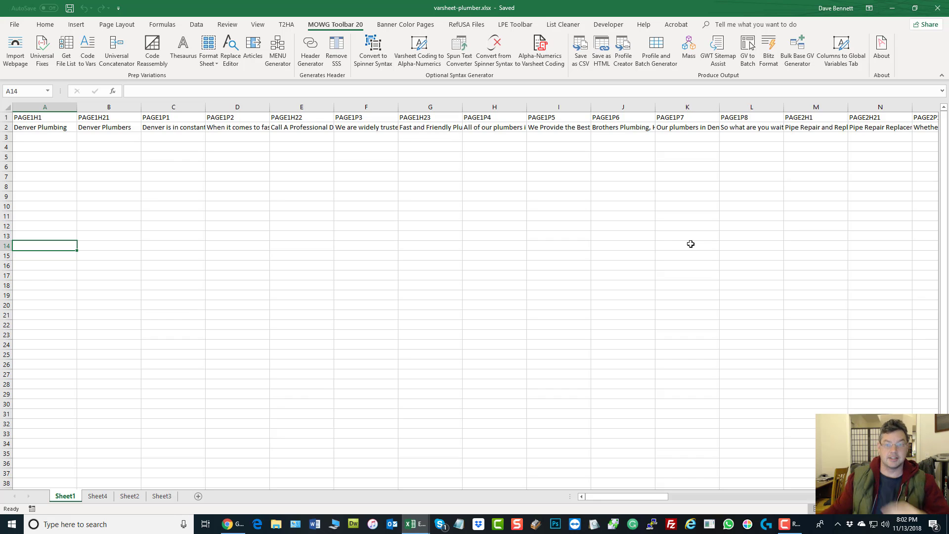
{"action": "left_click", "coordinate": [287, 25]}
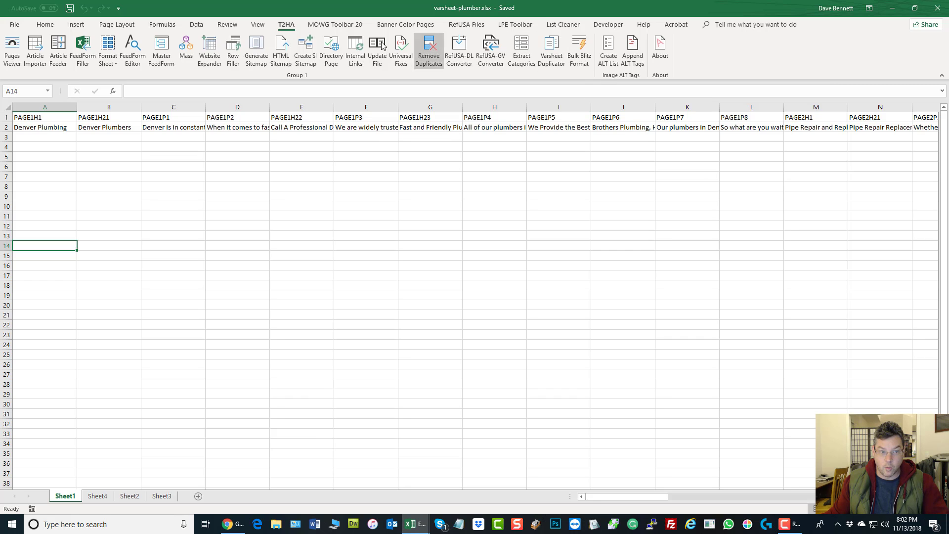
{"action": "left_click", "coordinate": [346, 24]}
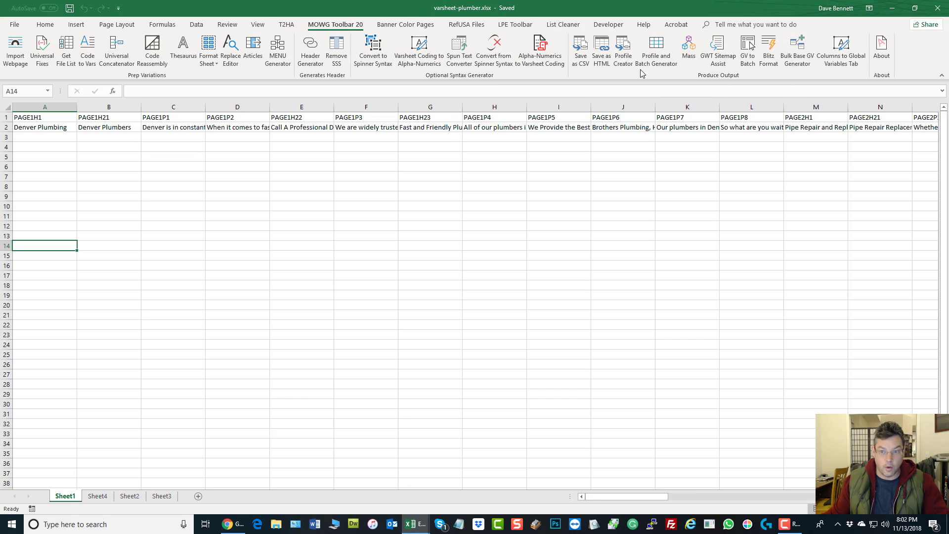